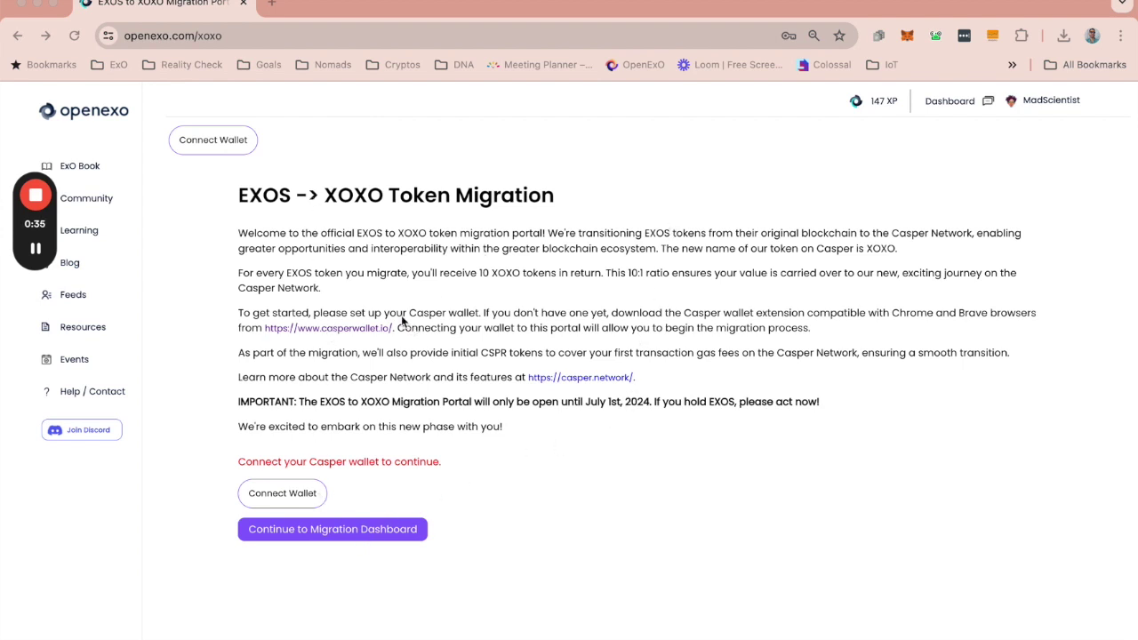
Step: Open the Casper Wallet site and follow its Browsers download link to the Chrome Web Store listing
{"action": "left_click", "coordinate": [351, 331]}
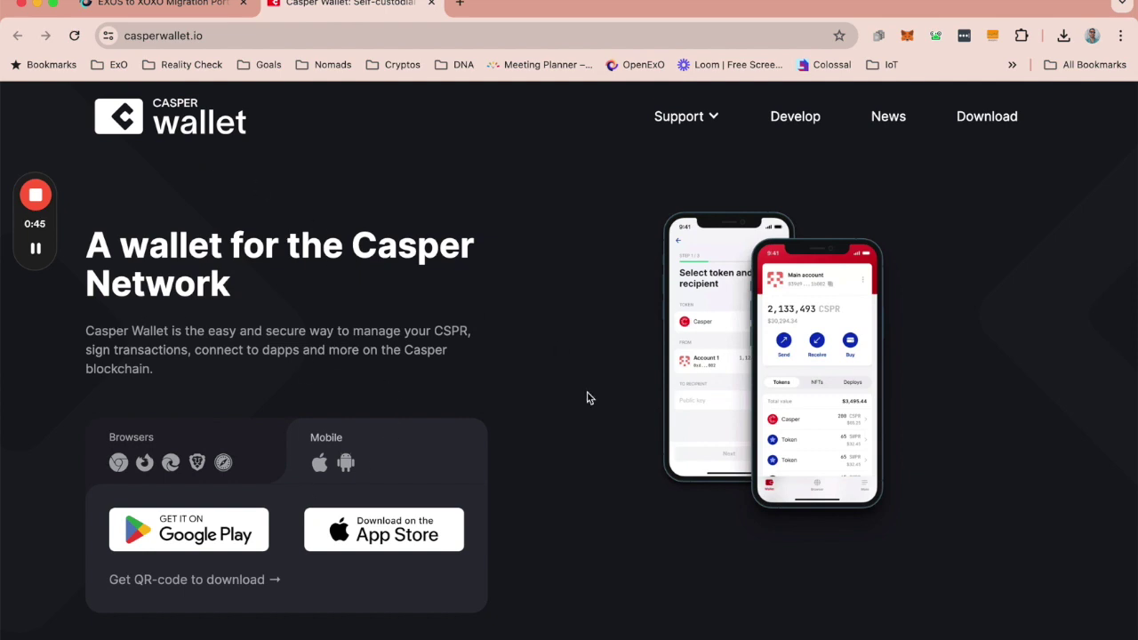
{"action": "scroll", "coordinate": [278, 445], "scroll_direction": "down", "scroll_amount": 1}
{"action": "scroll", "coordinate": [277, 444], "scroll_direction": "down", "scroll_amount": 1}
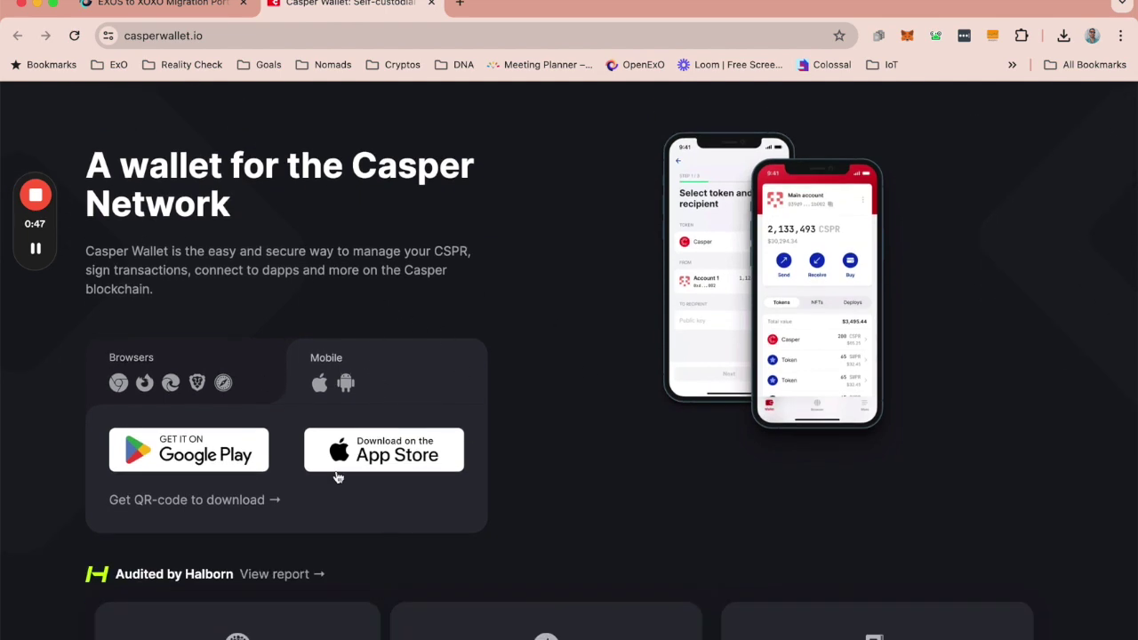
{"action": "left_click", "coordinate": [140, 360]}
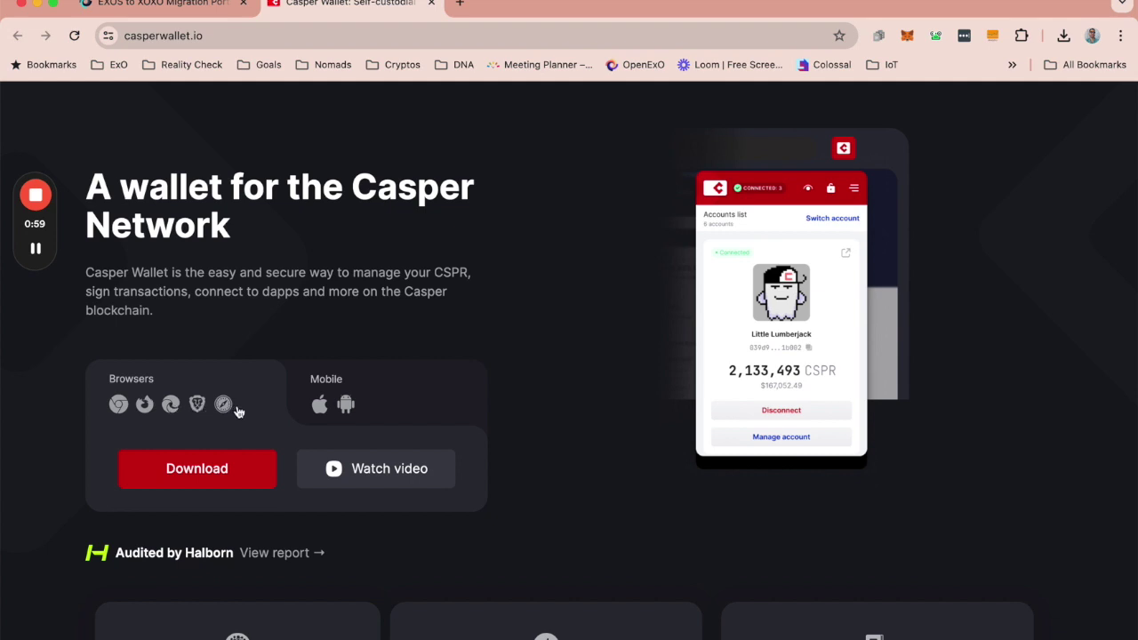
{"action": "left_click", "coordinate": [201, 471]}
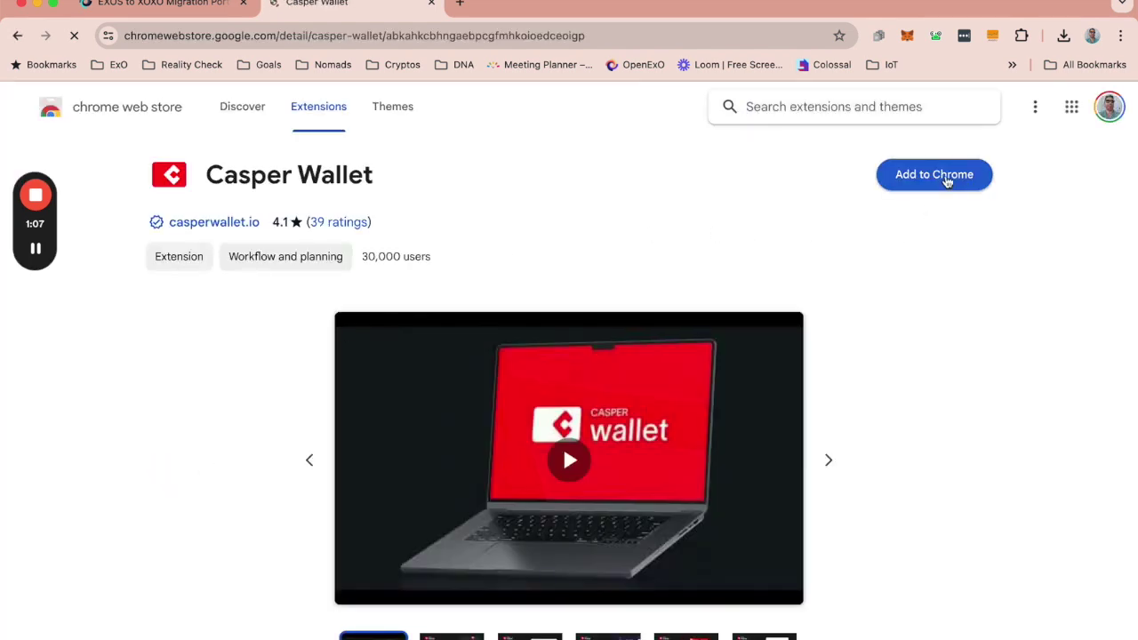
Step: Add the Casper Wallet extension to Chrome and get started creating a new wallet
{"action": "left_click", "coordinate": [945, 176]}
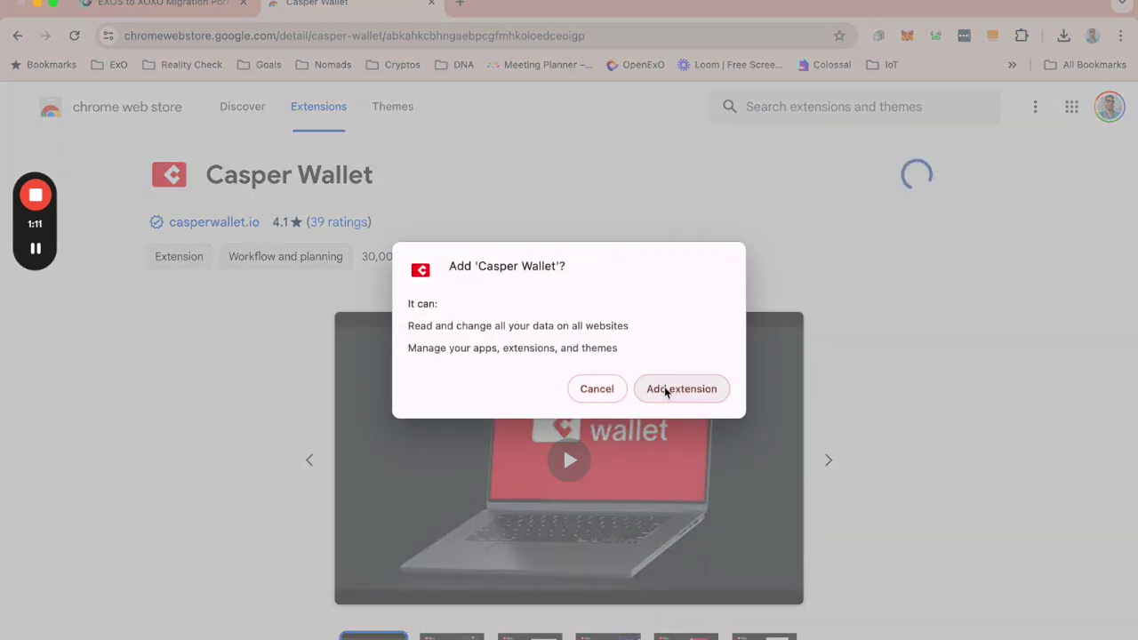
{"action": "left_click", "coordinate": [678, 389]}
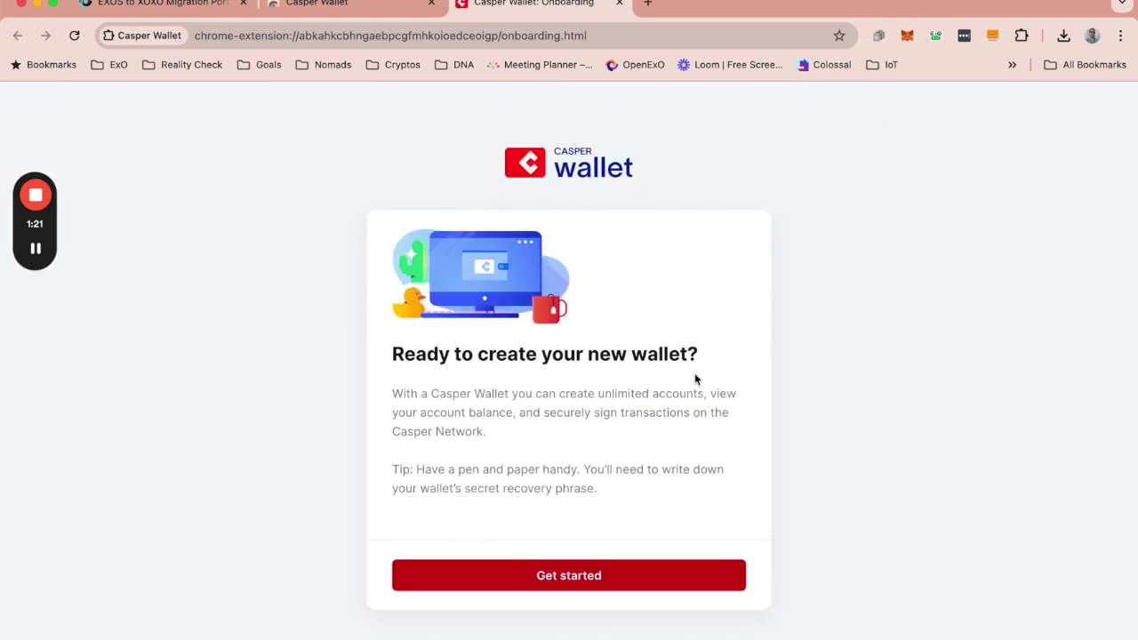
{"action": "left_click", "coordinate": [592, 576]}
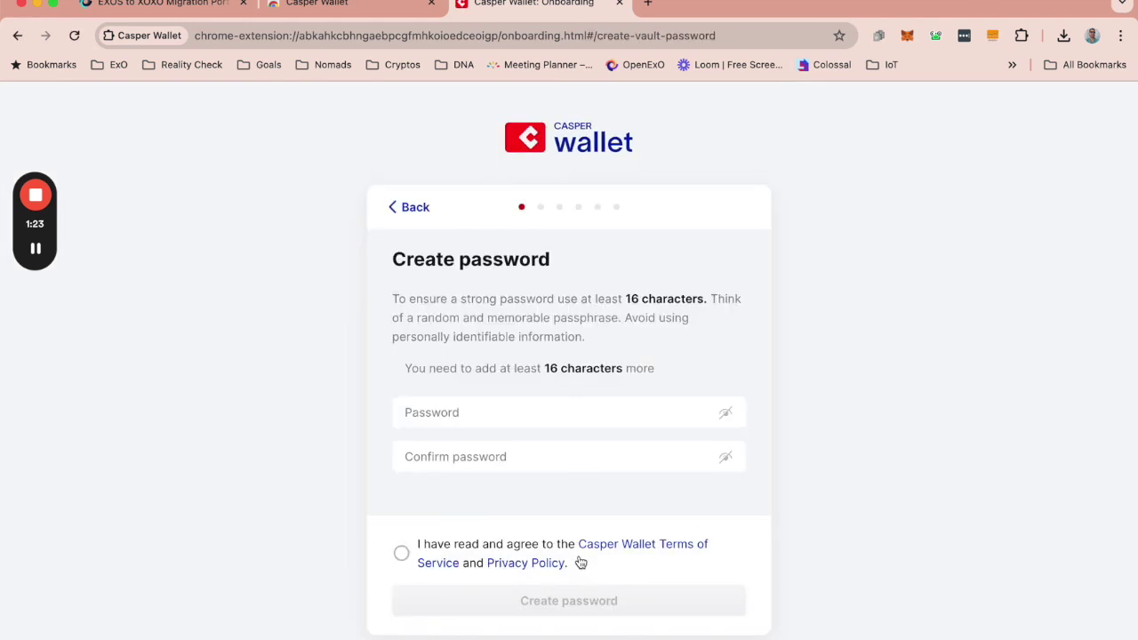
Step: Enter an 11-character password in both fields, accept the terms, and try submitting
{"action": "left_click", "coordinate": [429, 413]}
{"action": "type", "text": "aaaaaaaa"}
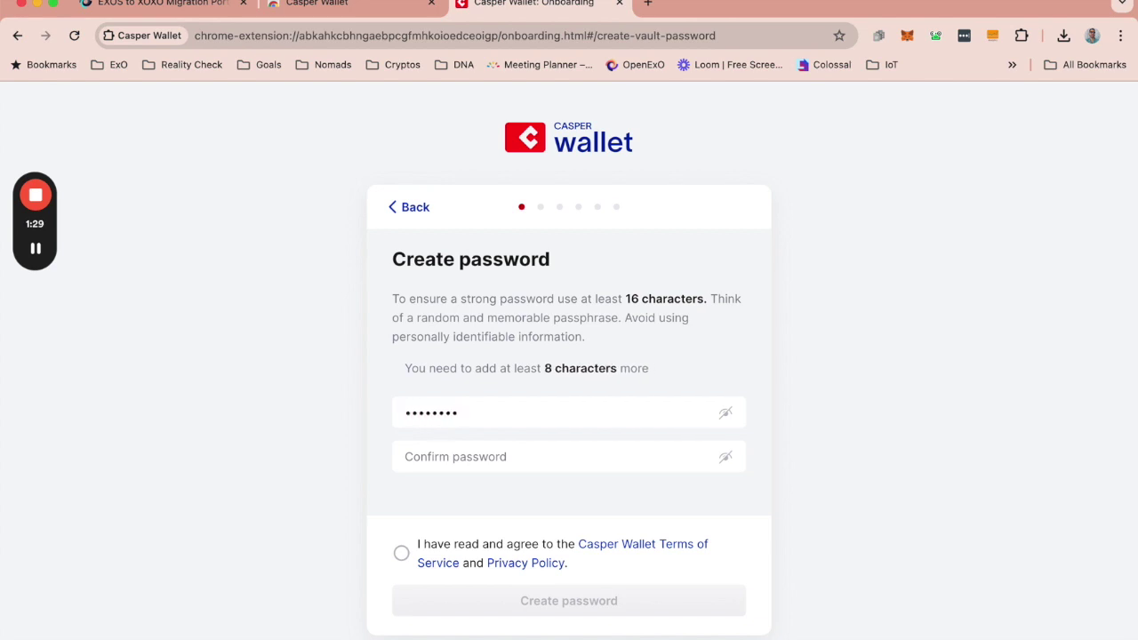
{"action": "type", "text": "aaa"}
{"action": "left_click", "coordinate": [432, 457]}
{"action": "type", "text": "aaa"}
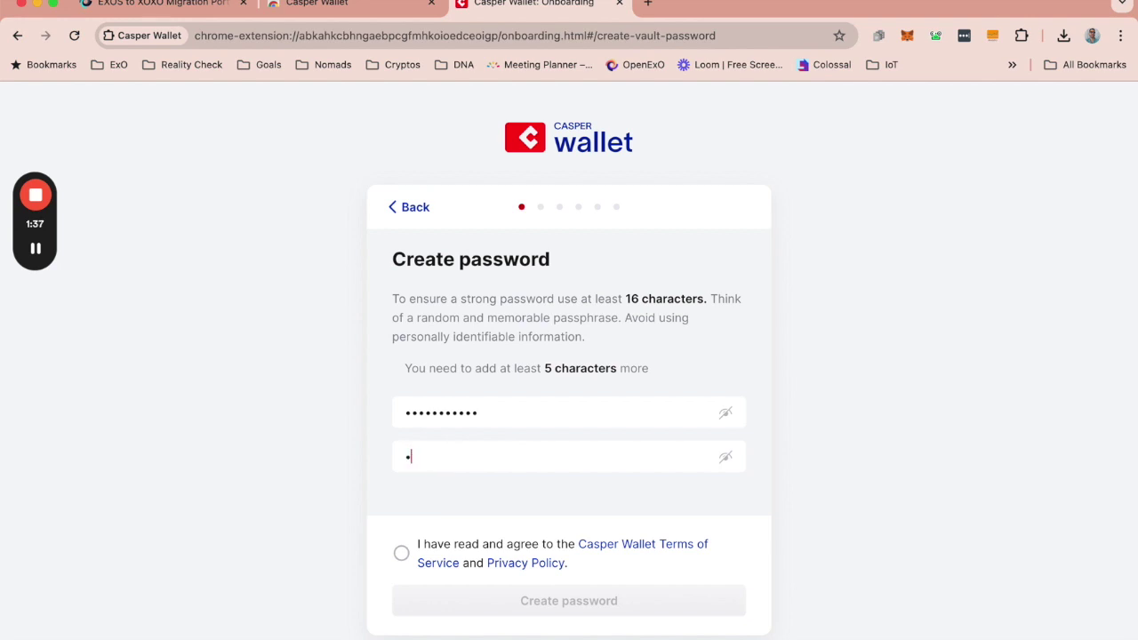
{"action": "type", "text": "aaaaaaaa"}
{"action": "left_click", "coordinate": [401, 553]}
{"action": "left_click", "coordinate": [557, 607]}
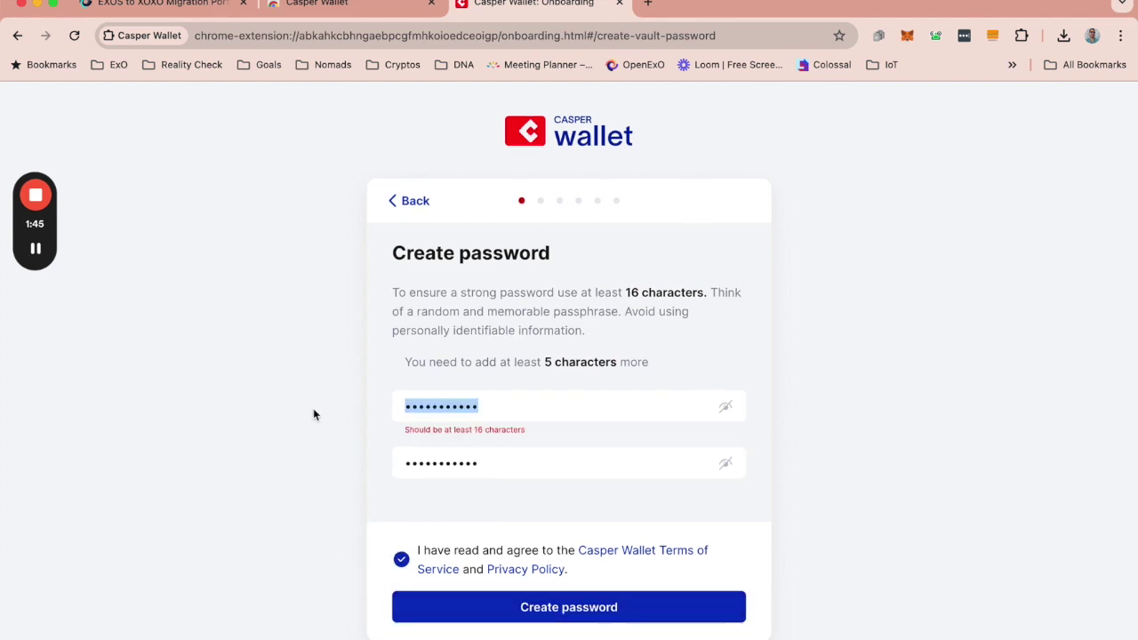
Step: Lengthen both password entries to 16 characters and create the password
{"action": "left_click", "coordinate": [484, 407]}
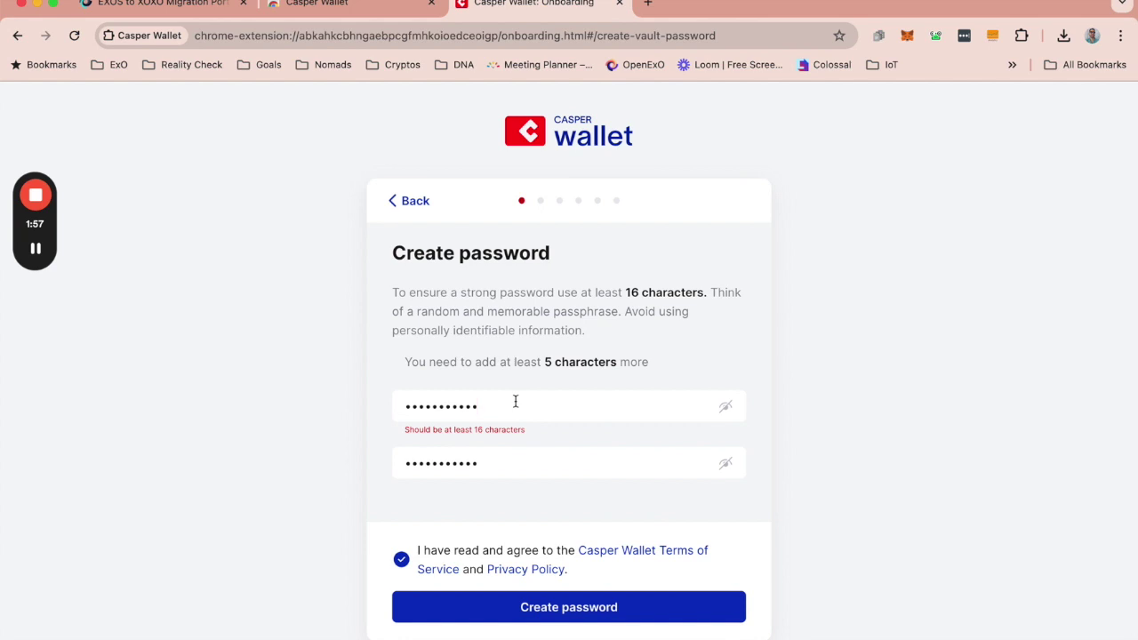
{"action": "type", "text": "*****"}
{"action": "double_click", "coordinate": [494, 458]}
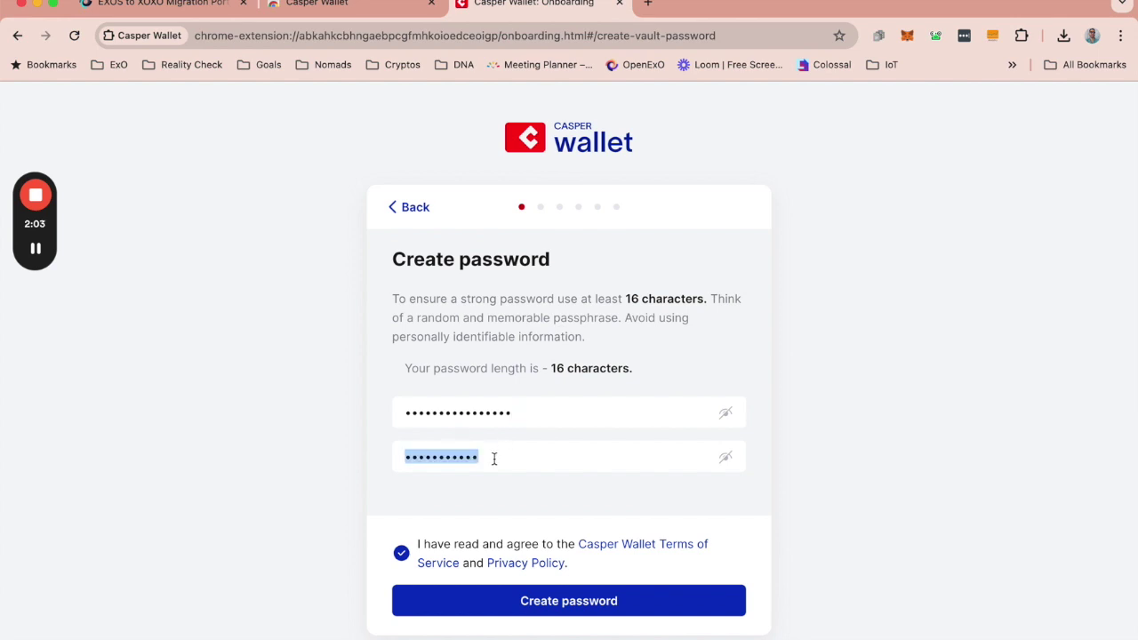
{"action": "left_click", "coordinate": [494, 458]}
{"action": "type", "text": "*****"}
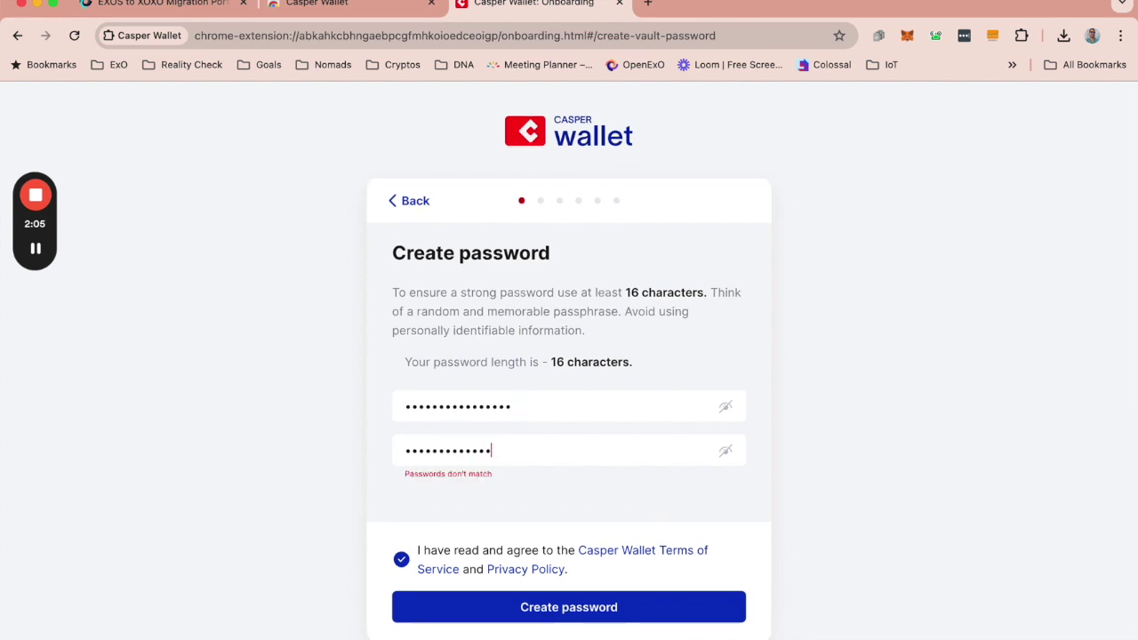
{"action": "left_click", "coordinate": [553, 610]}
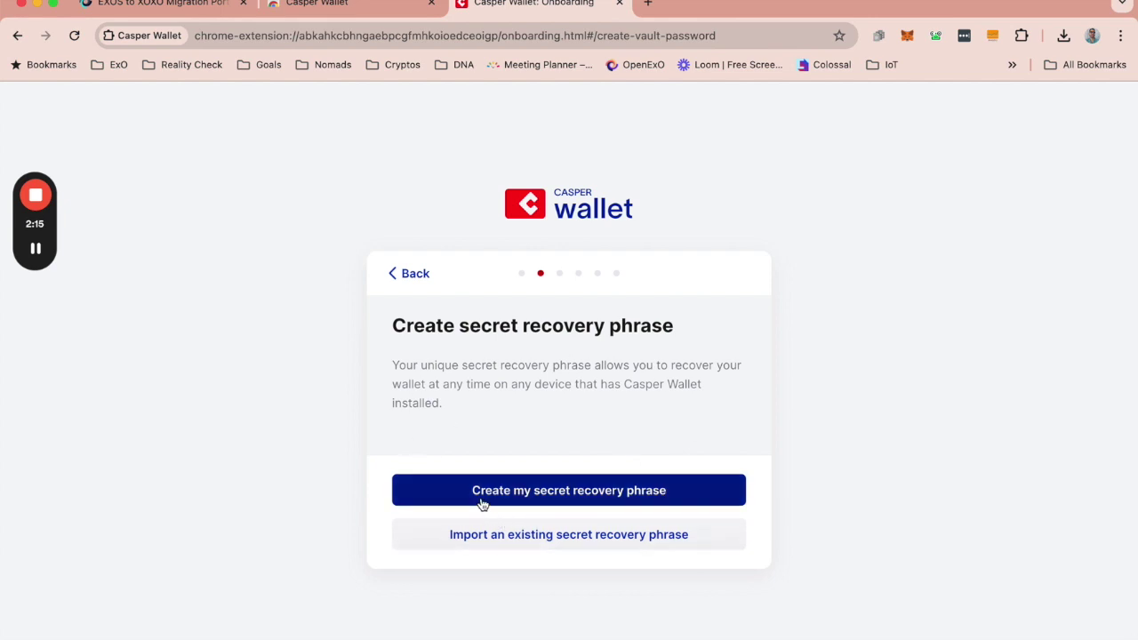
Step: Generate a new recovery phrase, tick the I understand acknowledgement, and continue
{"action": "left_click", "coordinate": [569, 492]}
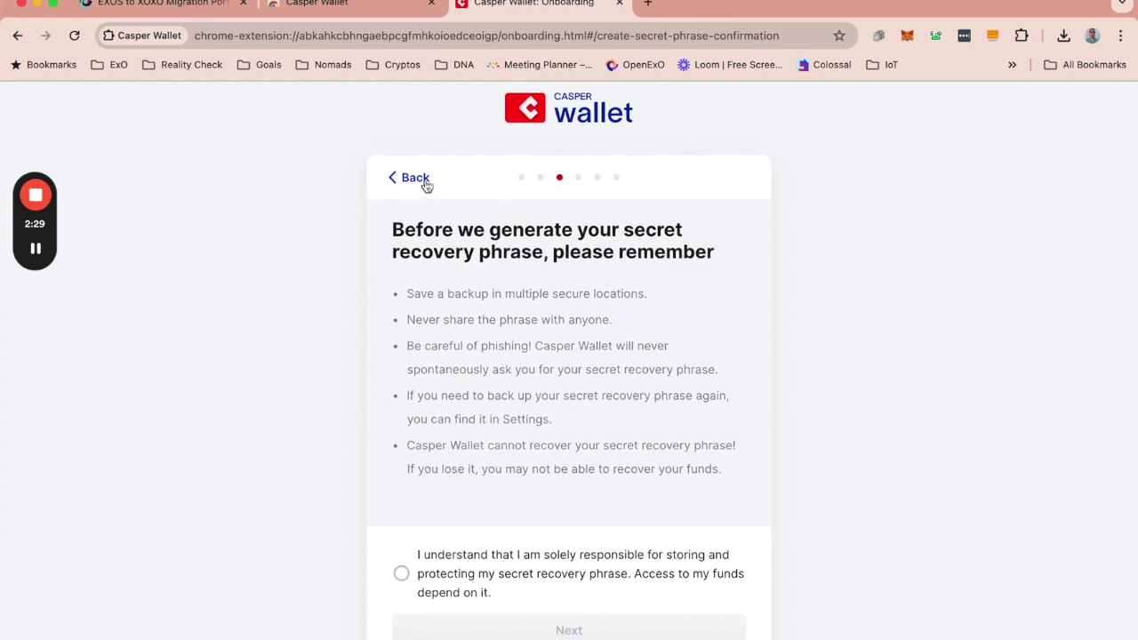
{"action": "left_click", "coordinate": [401, 578]}
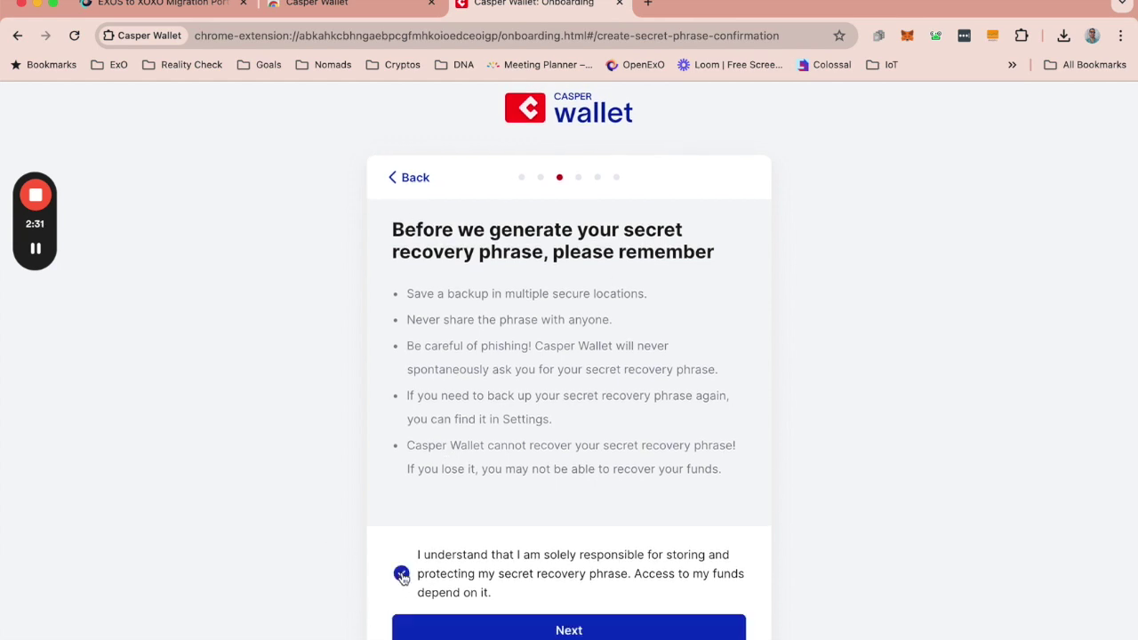
{"action": "left_click", "coordinate": [582, 632]}
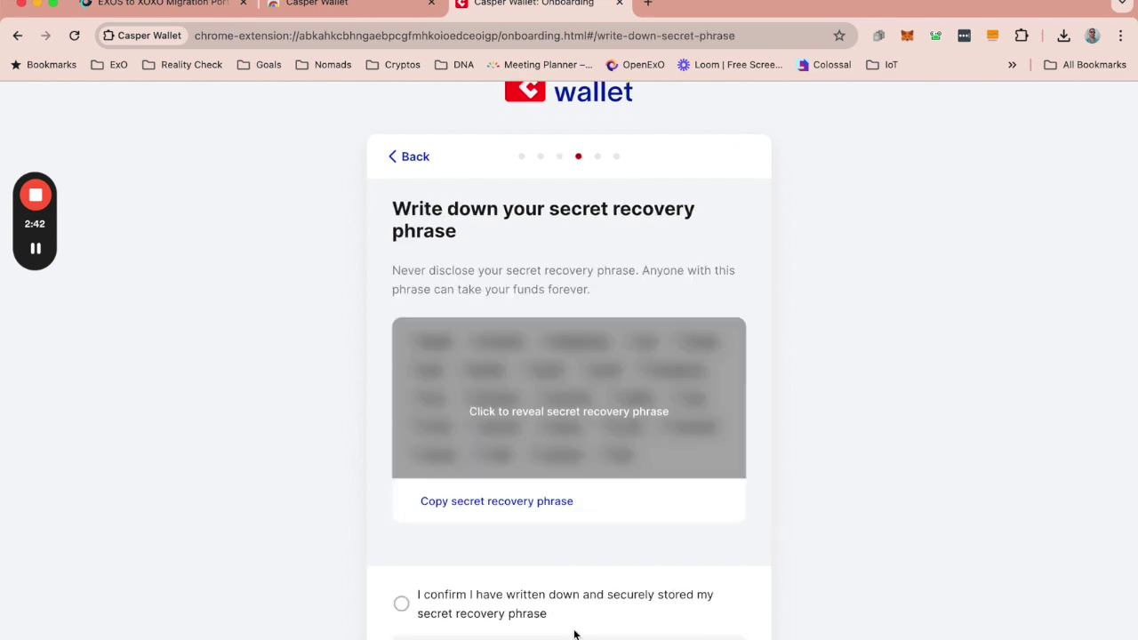
Step: Reveal and copy the 24-word phrase, confirm it's written down, and verify the six requested words
{"action": "left_click", "coordinate": [573, 393]}
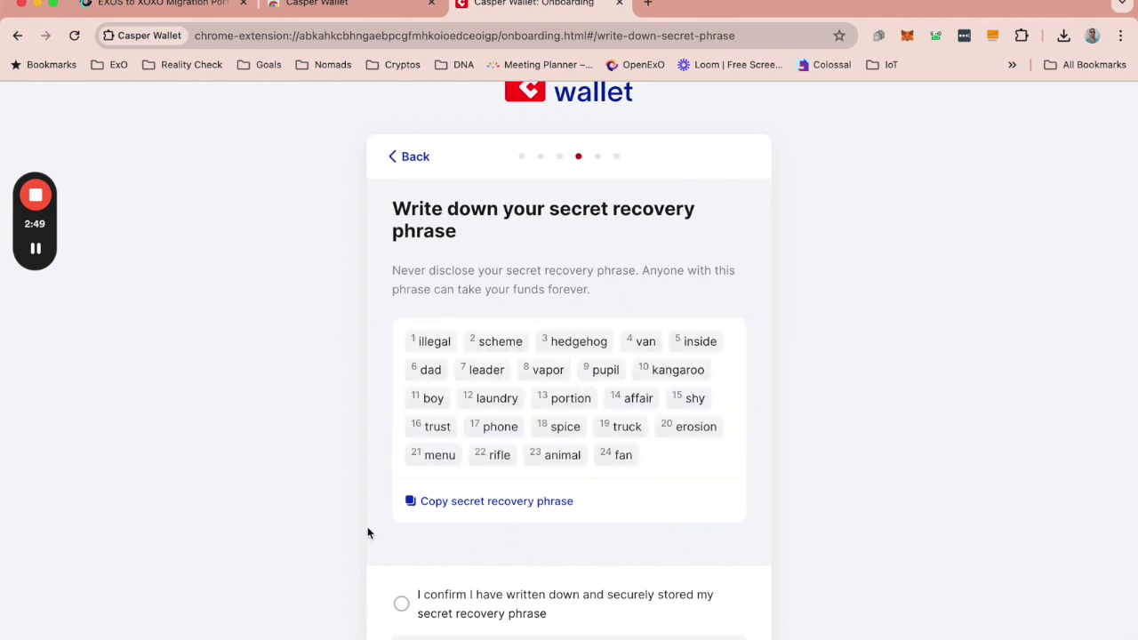
{"action": "left_click", "coordinate": [506, 501]}
{"action": "mouse_move", "coordinate": [36, 254]}
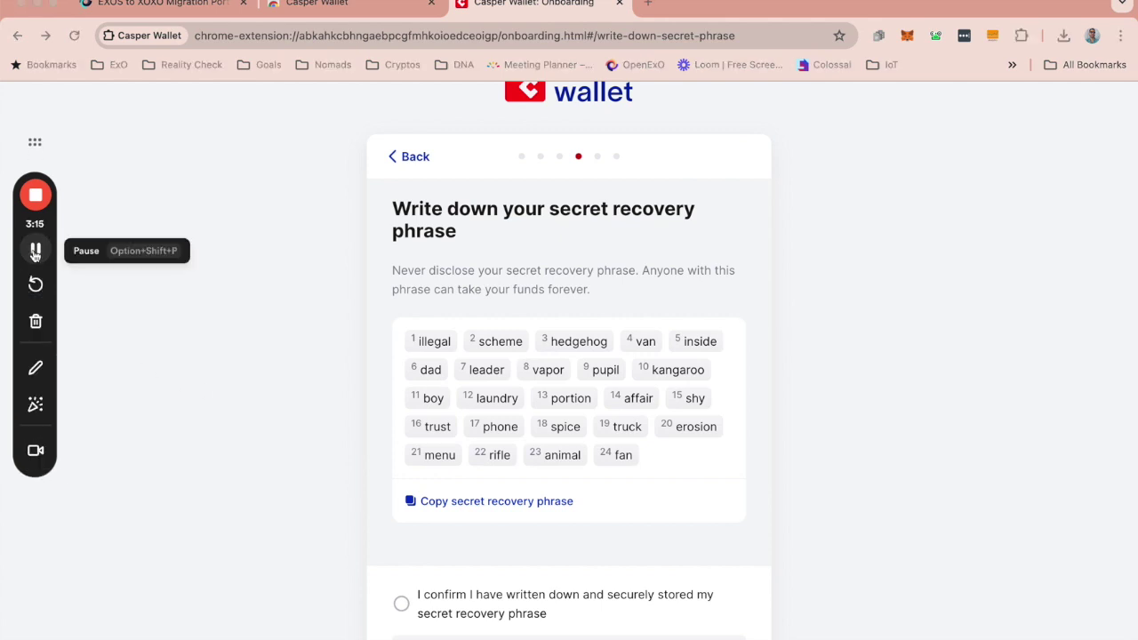
{"action": "left_click", "coordinate": [402, 606]}
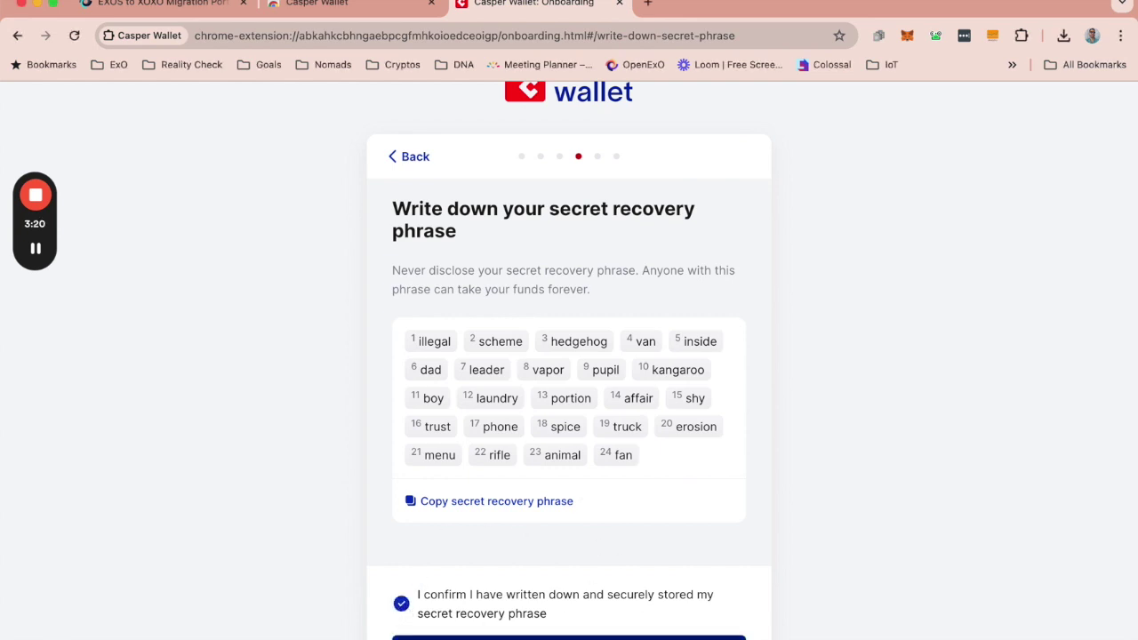
{"action": "key", "text": "Return"}
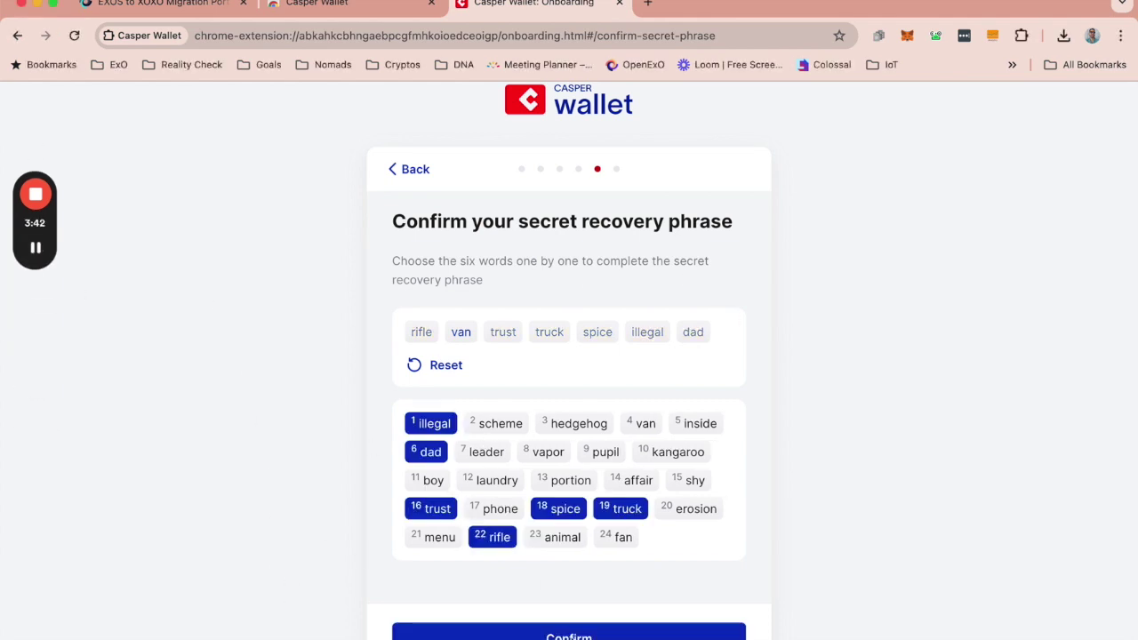
{"action": "left_click", "coordinate": [568, 636]}
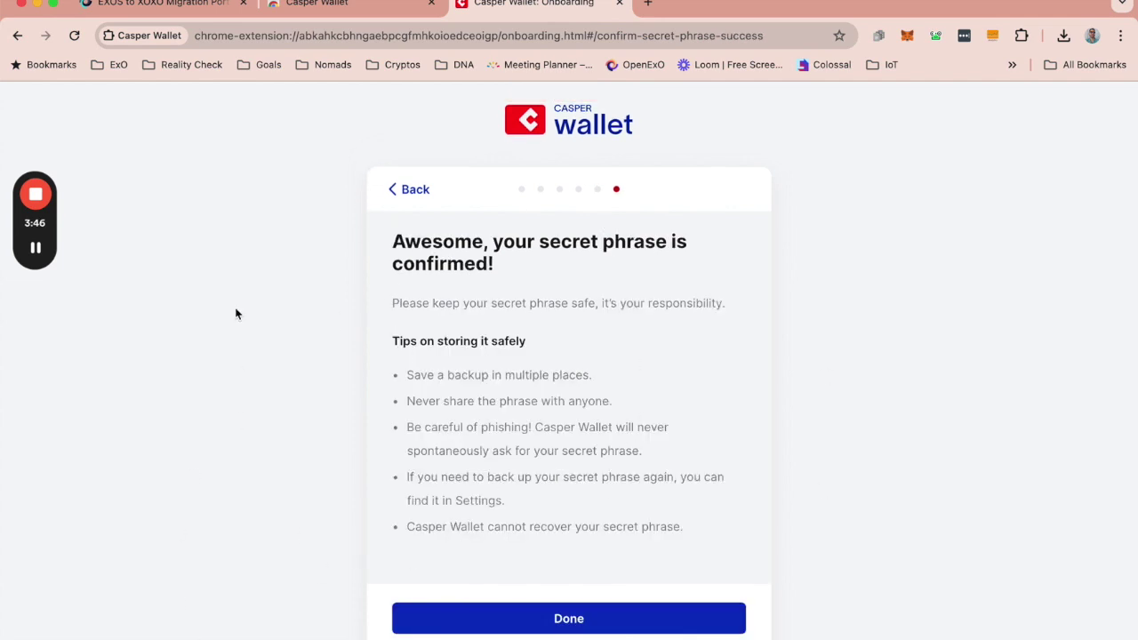
Step: Finish onboarding, pin Casper Wallet, check Account 1 at 0 CSPR, and return to the portal tab
{"action": "left_click", "coordinate": [577, 625]}
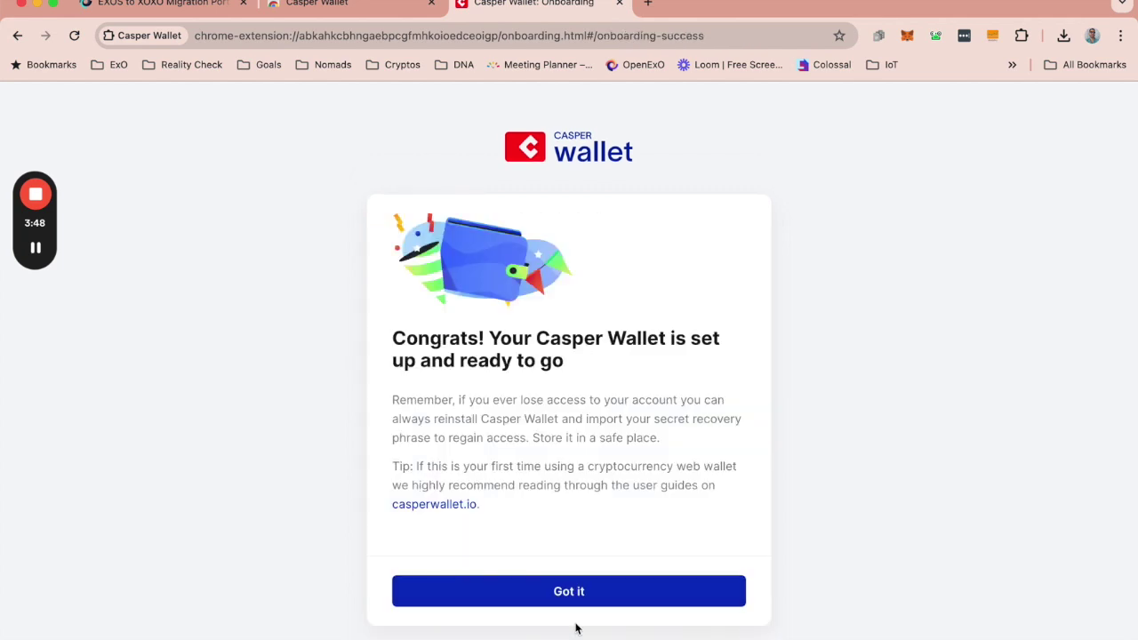
{"action": "left_click", "coordinate": [579, 595]}
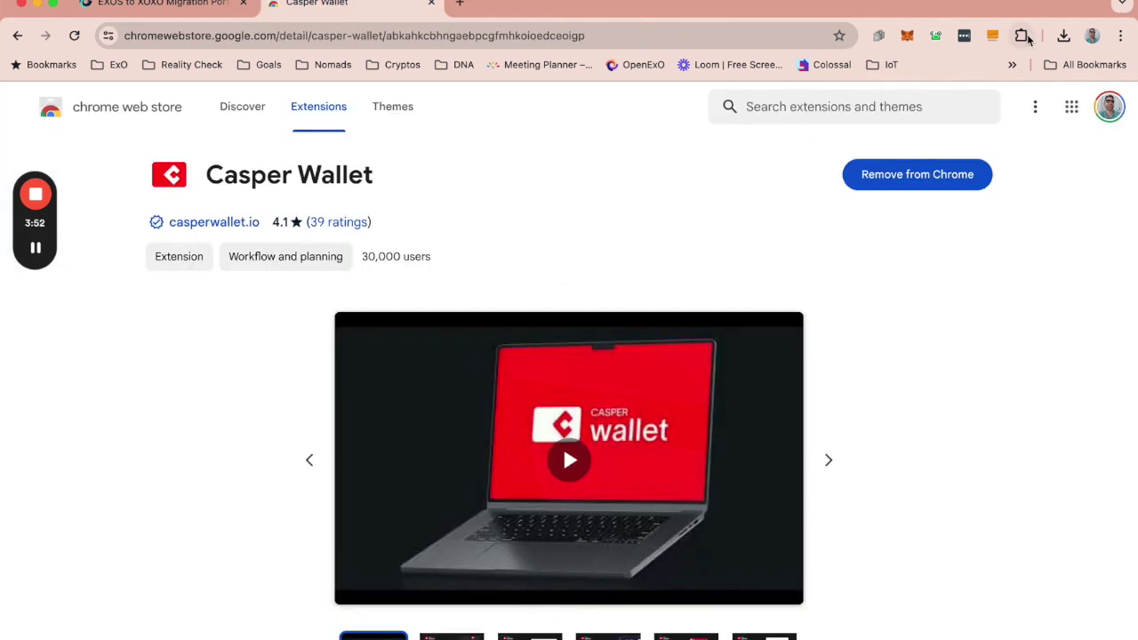
{"action": "left_click", "coordinate": [1022, 38]}
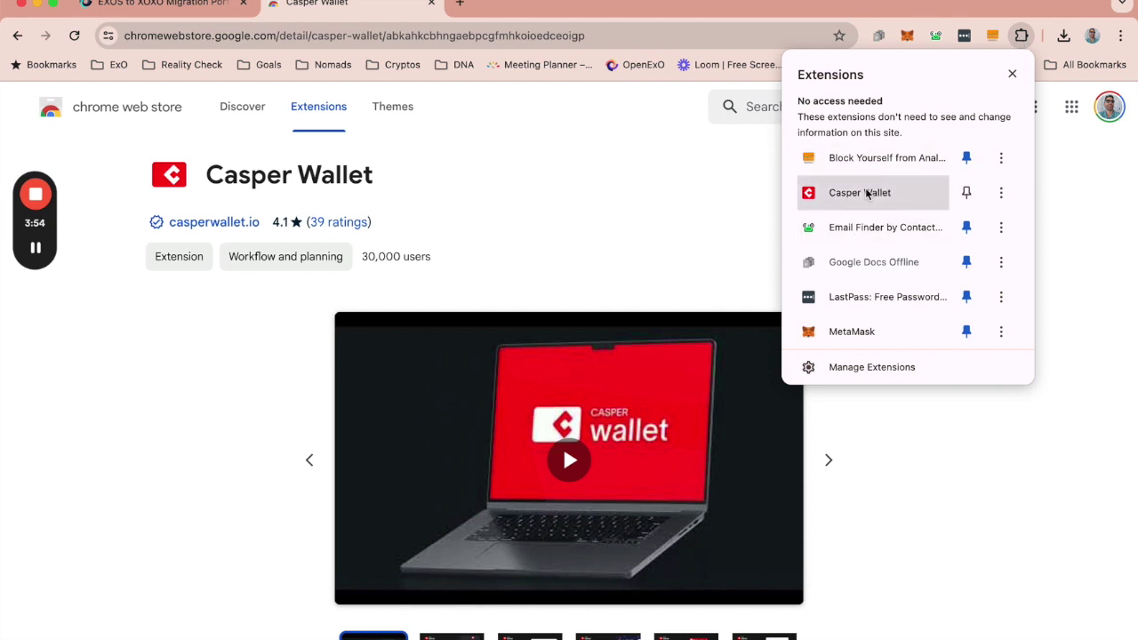
{"action": "left_click", "coordinate": [967, 194]}
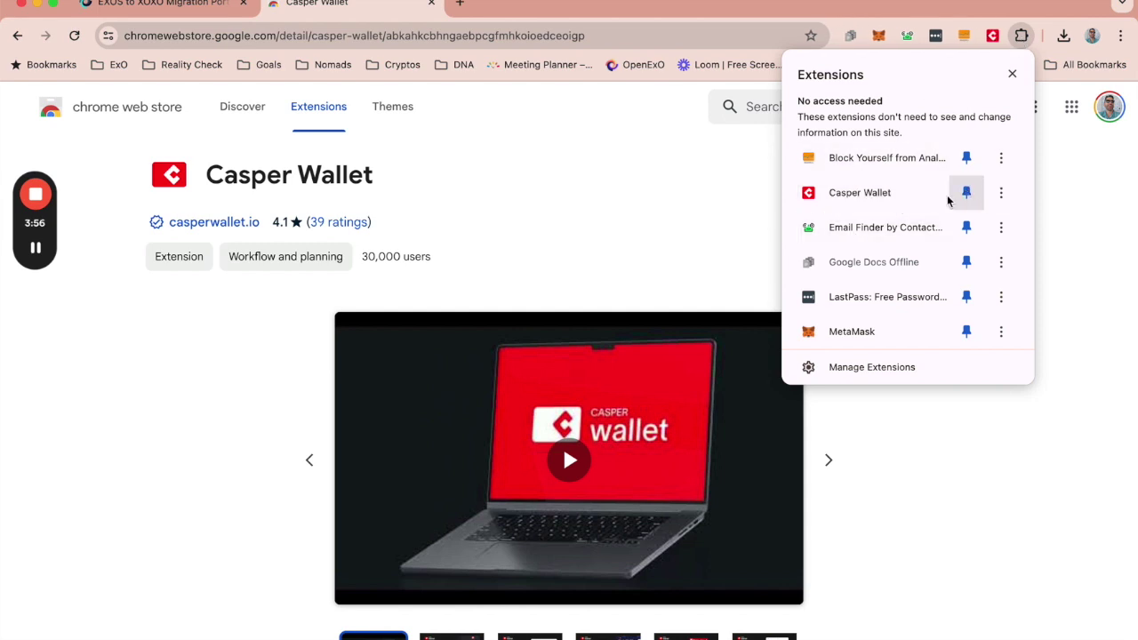
{"action": "left_click", "coordinate": [993, 37]}
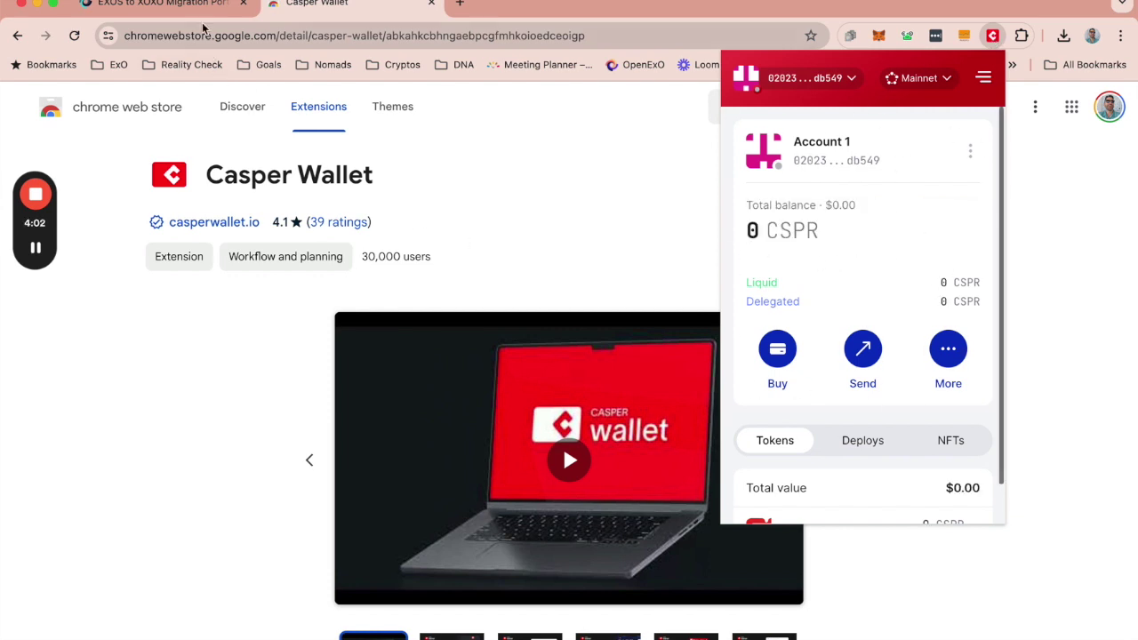
{"action": "left_click", "coordinate": [183, 5]}
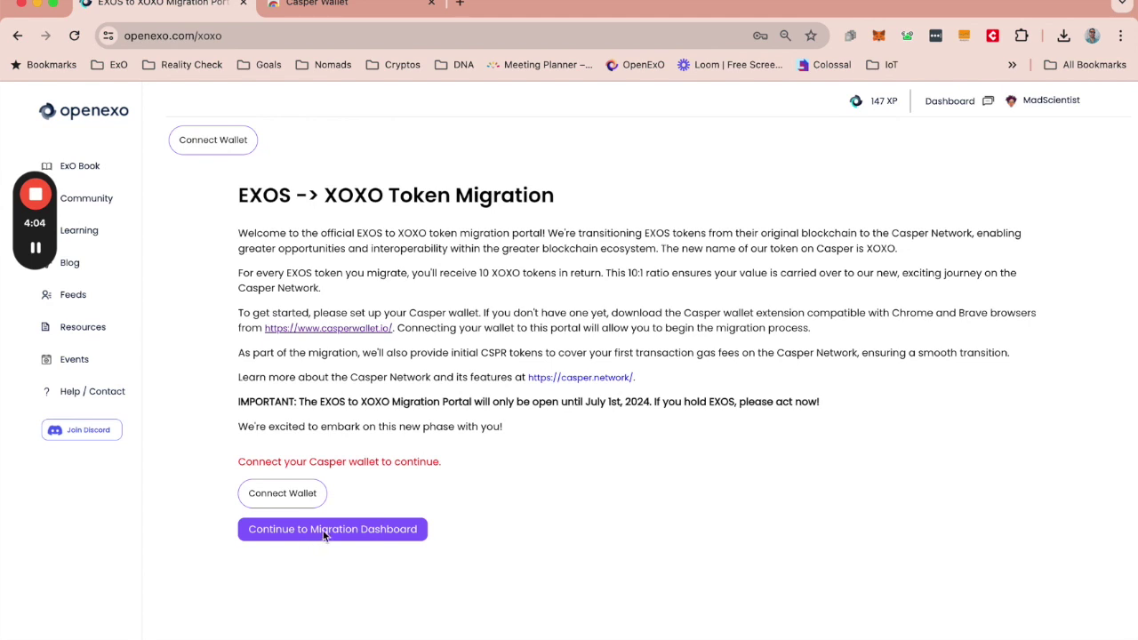
Step: Try signing in with Casper Wallet, then dismiss the install-wallet prompt and close the sign-in dialog
{"action": "left_click", "coordinate": [284, 493]}
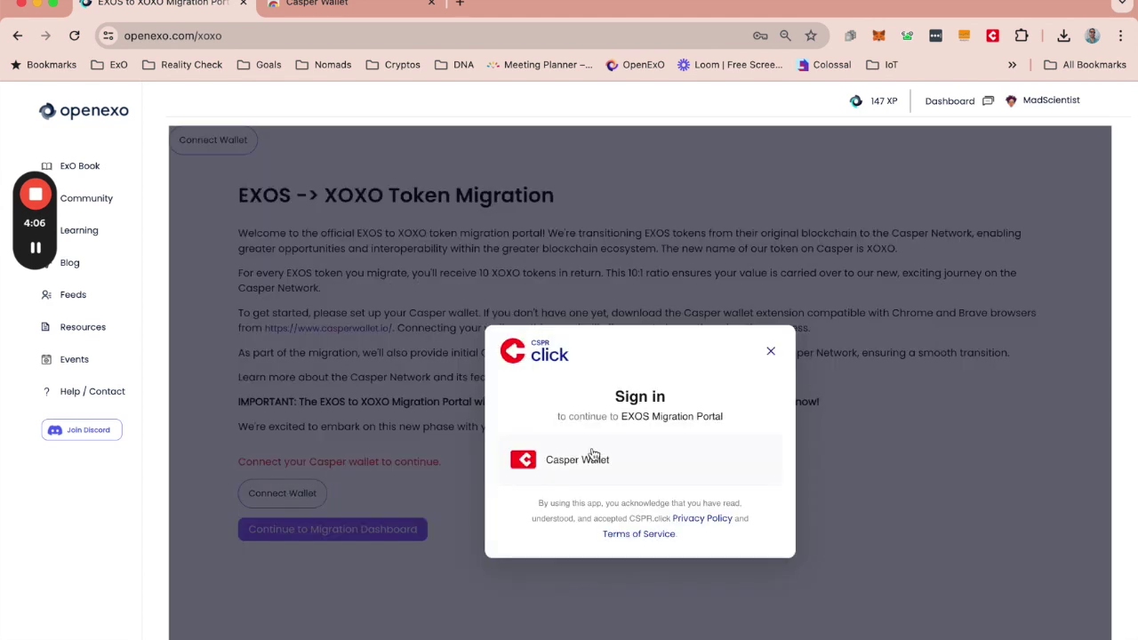
{"action": "left_click", "coordinate": [575, 460]}
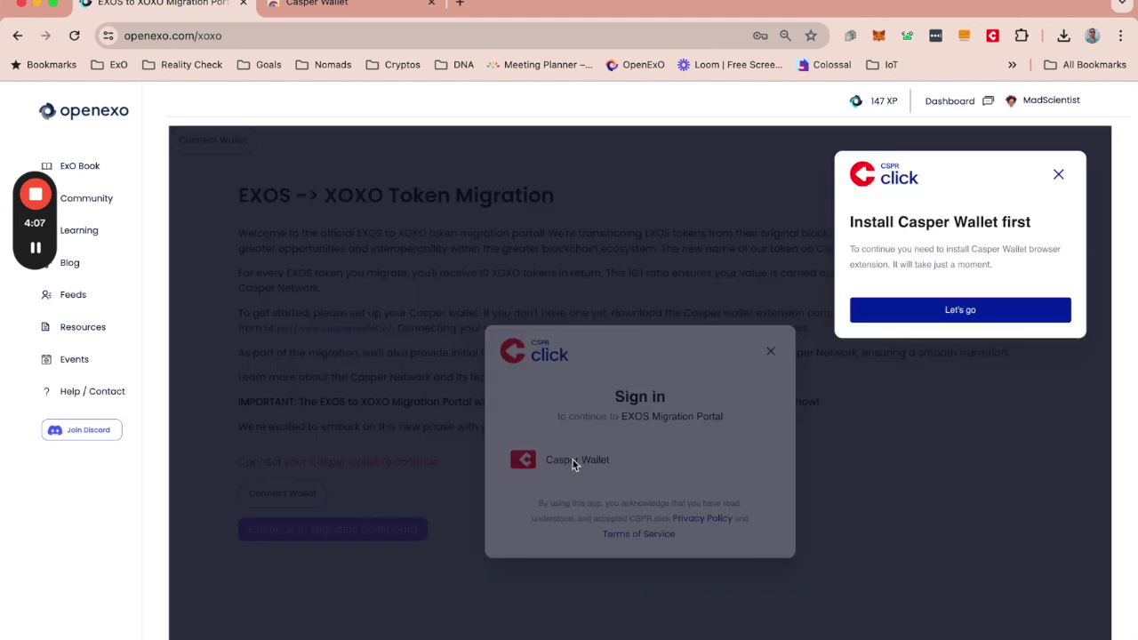
{"action": "left_click", "coordinate": [961, 311]}
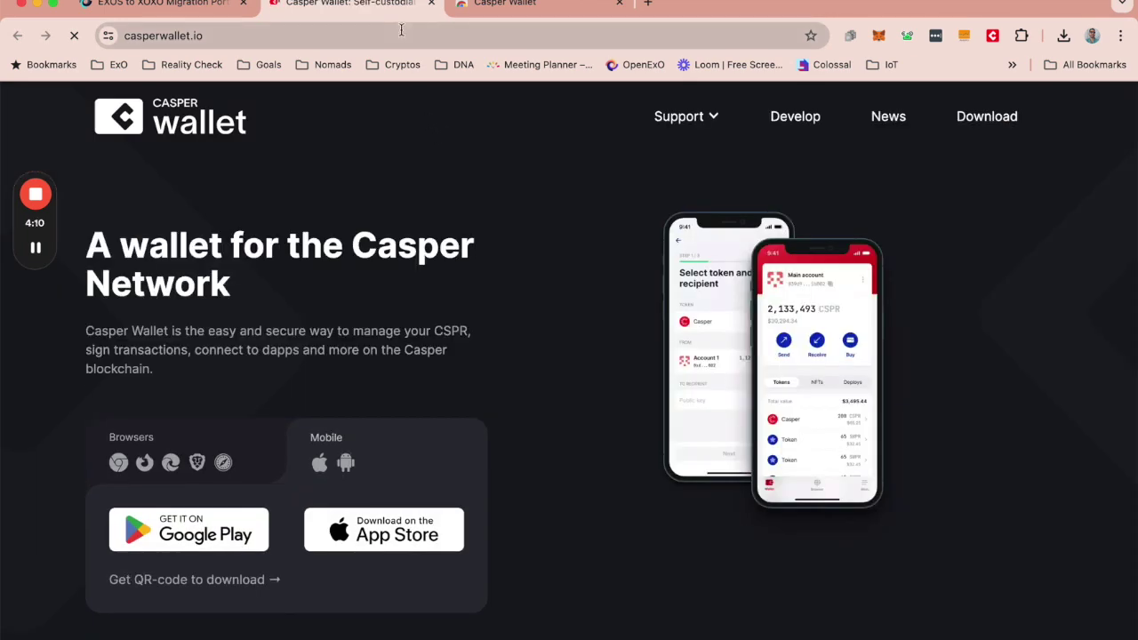
{"action": "left_click", "coordinate": [206, 6]}
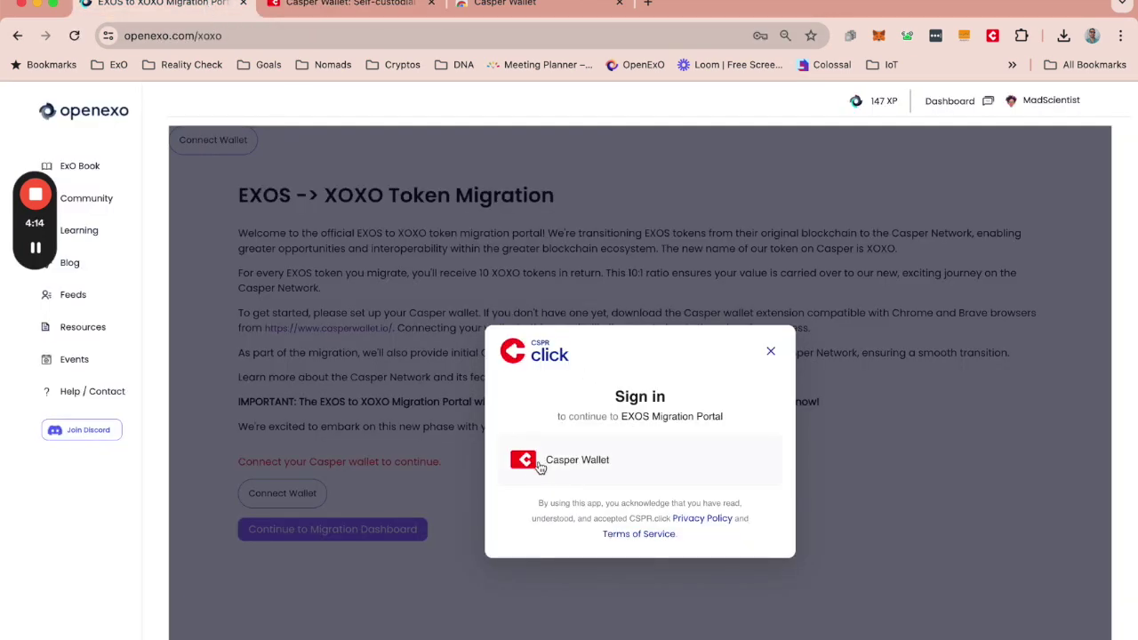
{"action": "left_click", "coordinate": [994, 37]}
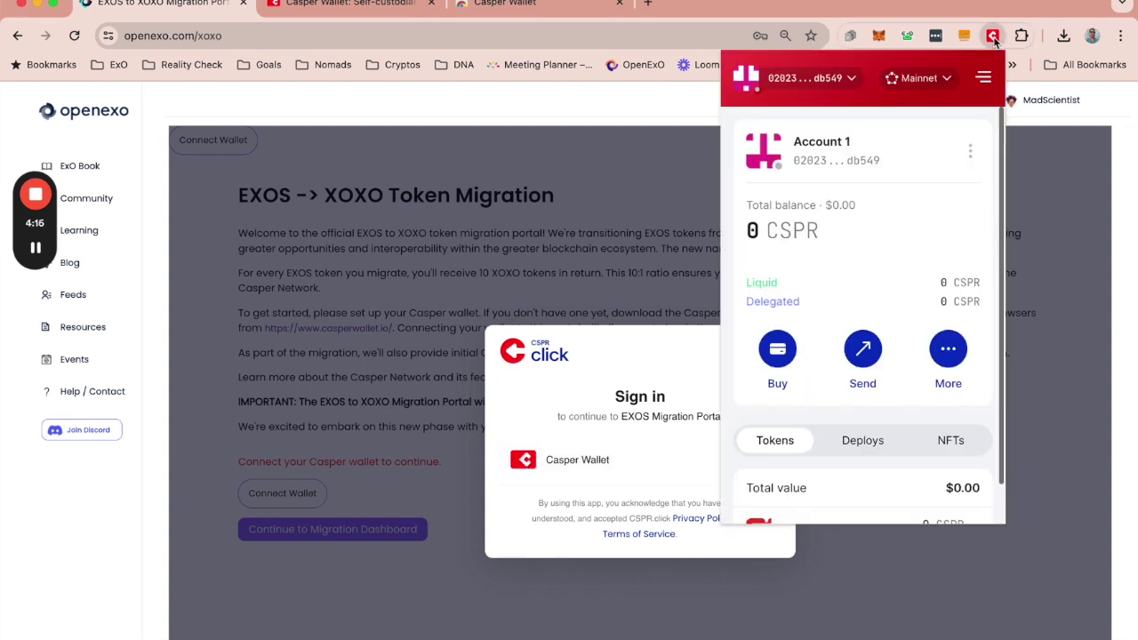
{"action": "left_click", "coordinate": [543, 456]}
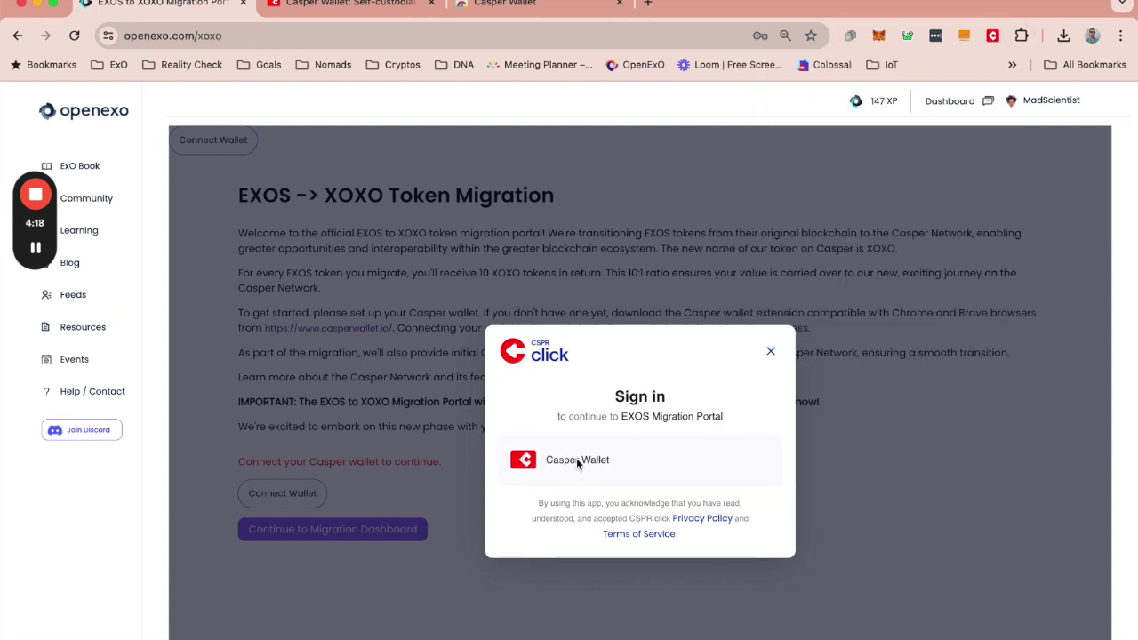
{"action": "left_click", "coordinate": [576, 458]}
{"action": "left_click", "coordinate": [1059, 212]}
{"action": "left_click", "coordinate": [451, 276]}
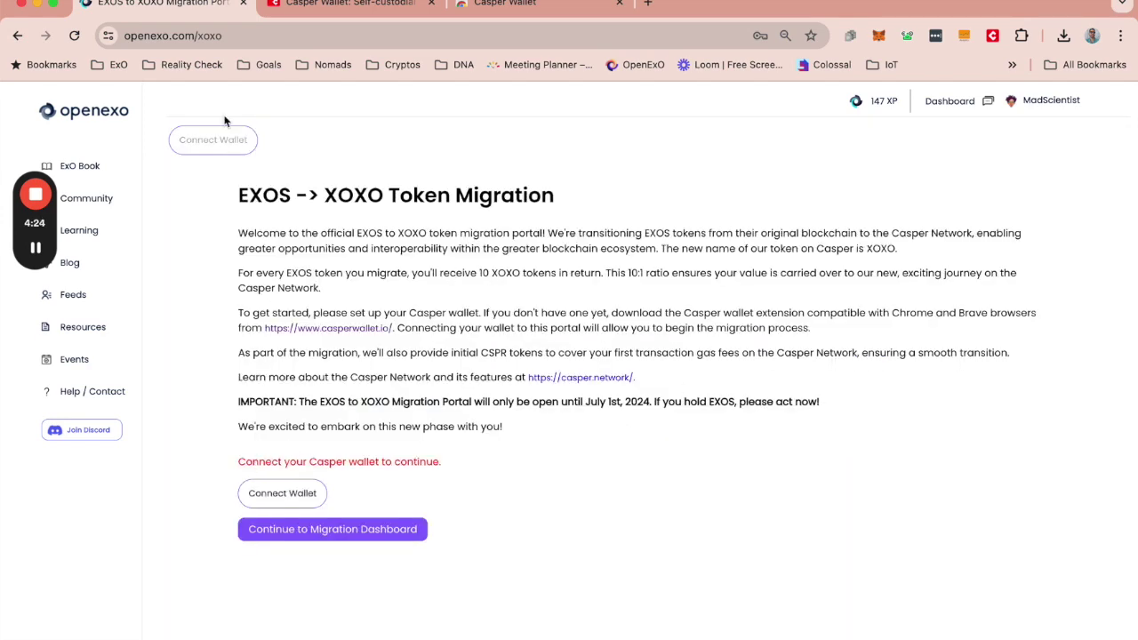
Step: Restart the Casper Wallet sign-in, cancelling and reopening the connection request
{"action": "mouse_move", "coordinate": [40, 222]}
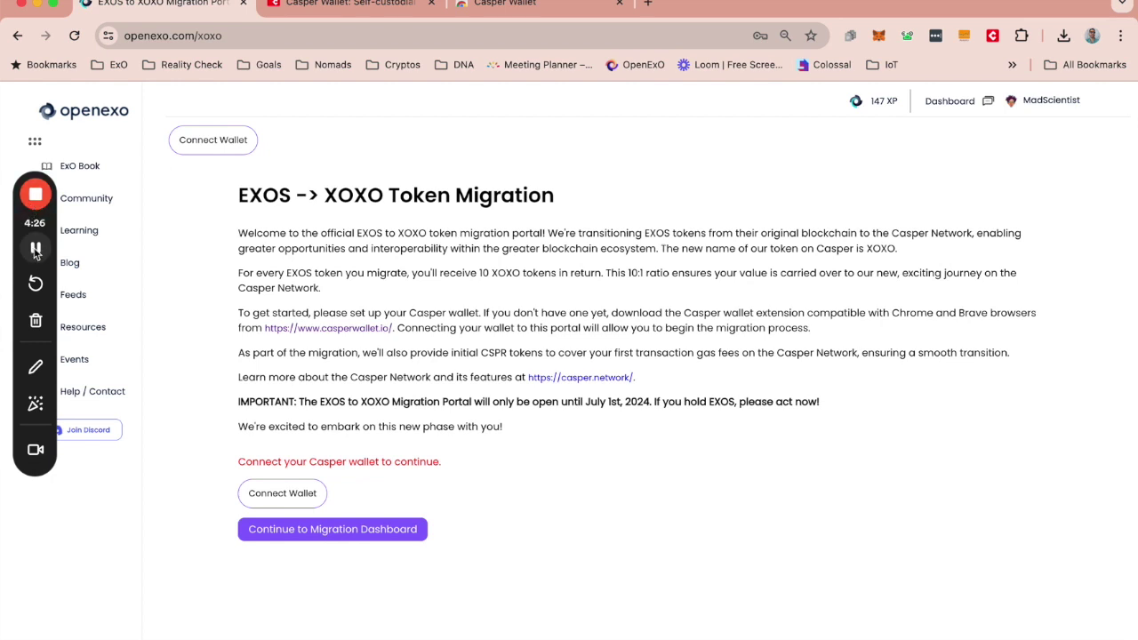
{"action": "left_click", "coordinate": [285, 496]}
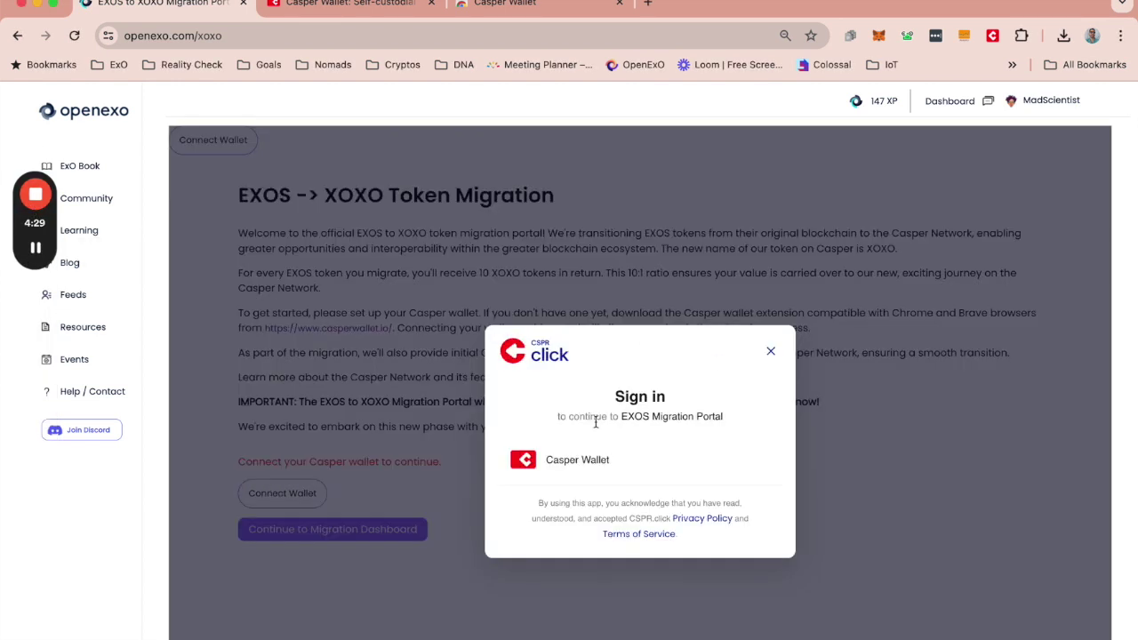
{"action": "left_click", "coordinate": [568, 462]}
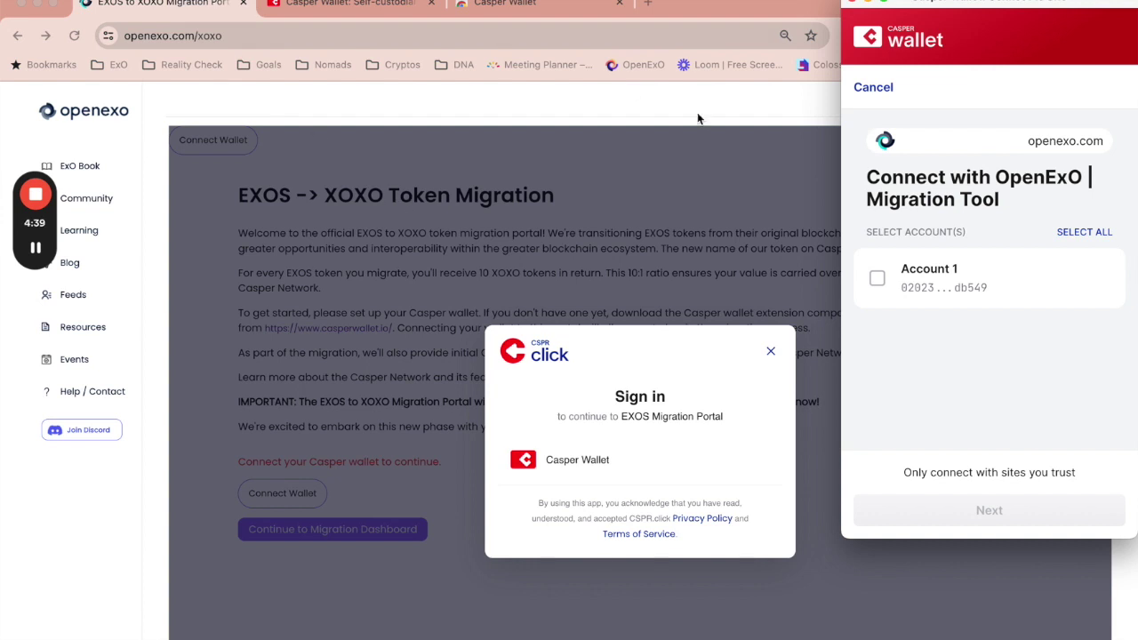
{"action": "left_click", "coordinate": [771, 354]}
{"action": "left_click", "coordinate": [770, 353]}
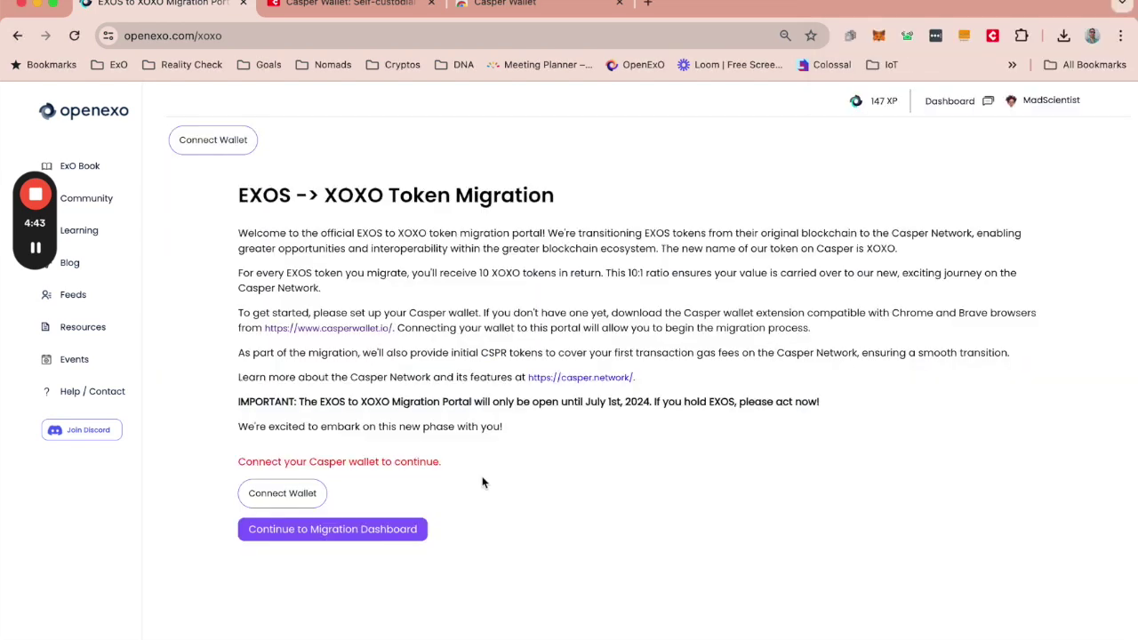
{"action": "left_click", "coordinate": [287, 498]}
Step: Share Account 1, approve the connection, and open the dashboard showing 0 XOXO and 0 CSPR
{"action": "left_click", "coordinate": [572, 460]}
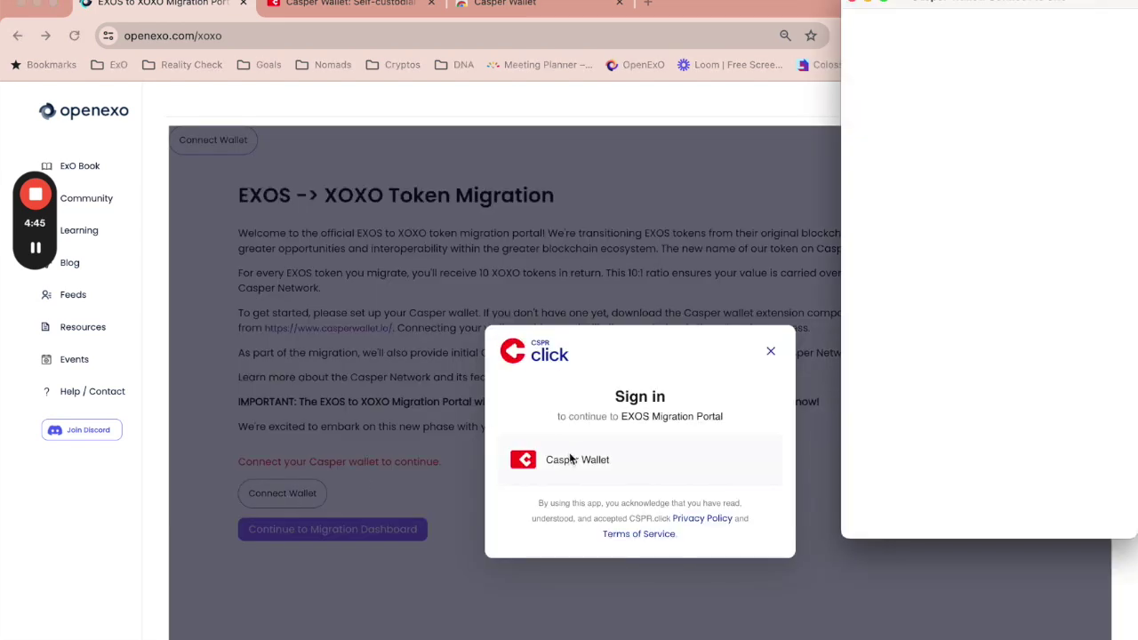
{"action": "left_click", "coordinate": [877, 279]}
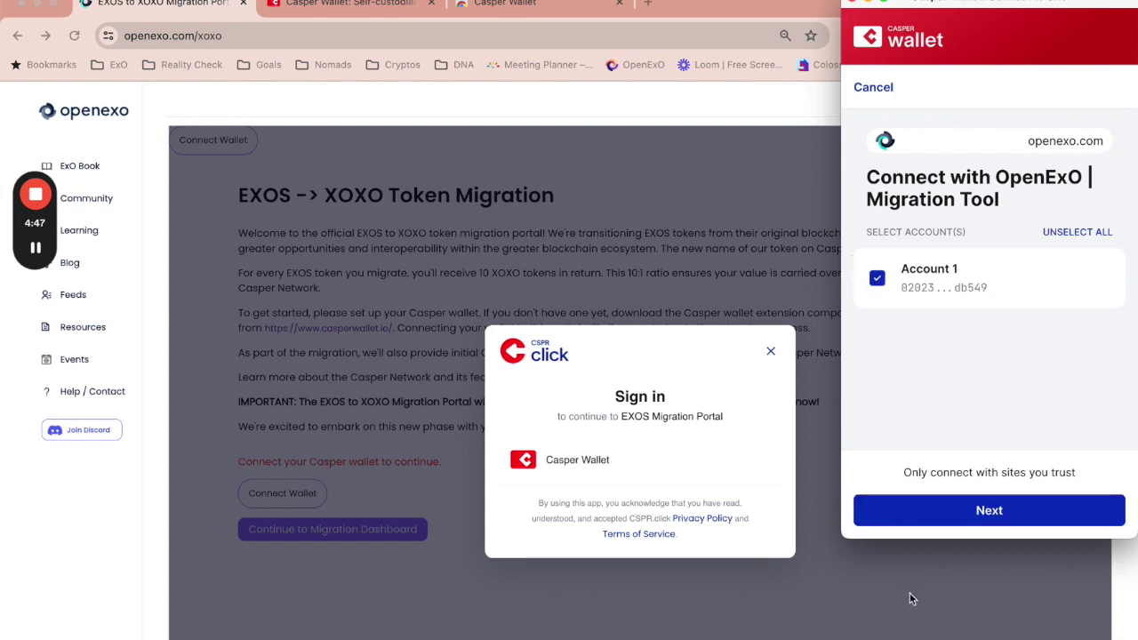
{"action": "left_click", "coordinate": [984, 511]}
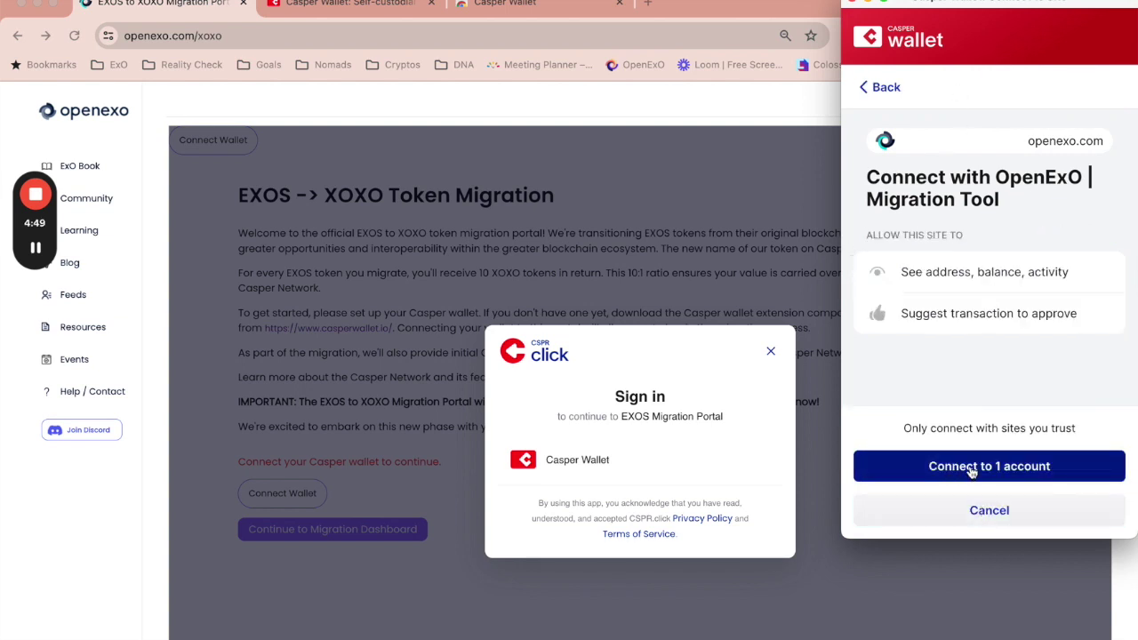
{"action": "left_click", "coordinate": [972, 469]}
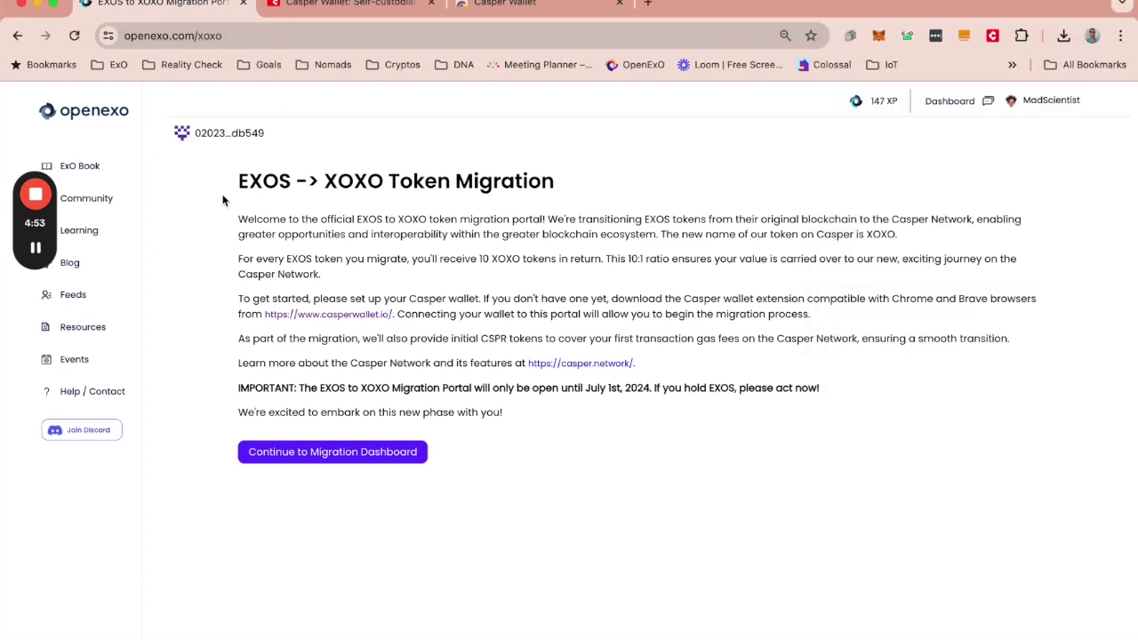
{"action": "left_click", "coordinate": [335, 455]}
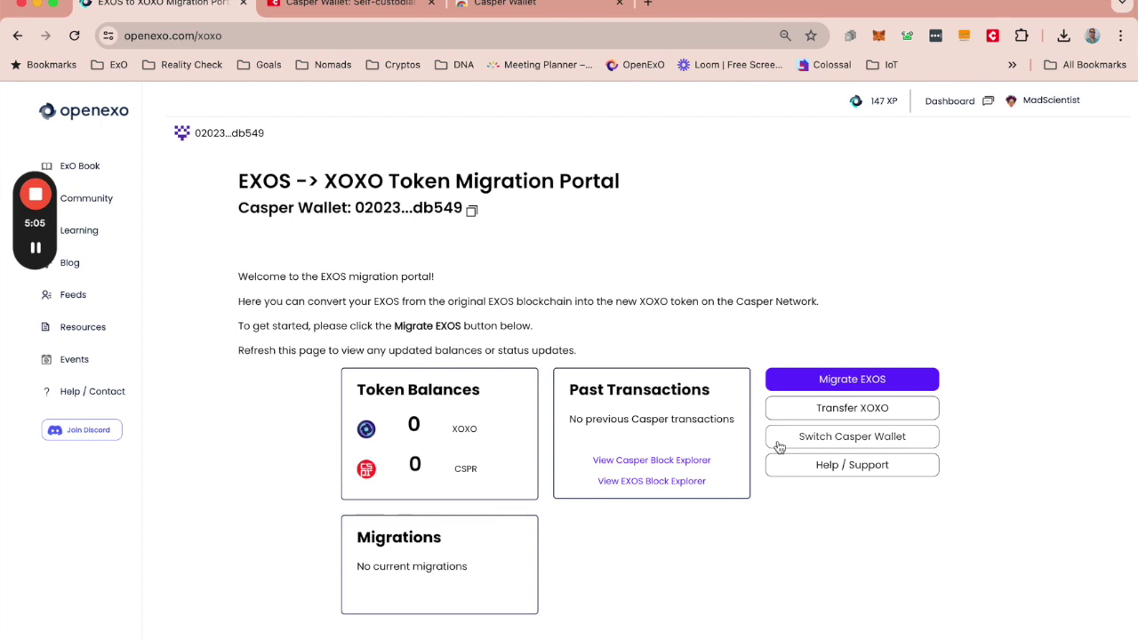
Step: Start a 10 EXOS migration and copy the EXOS deposit address from Transfer Details
{"action": "left_click", "coordinate": [861, 377]}
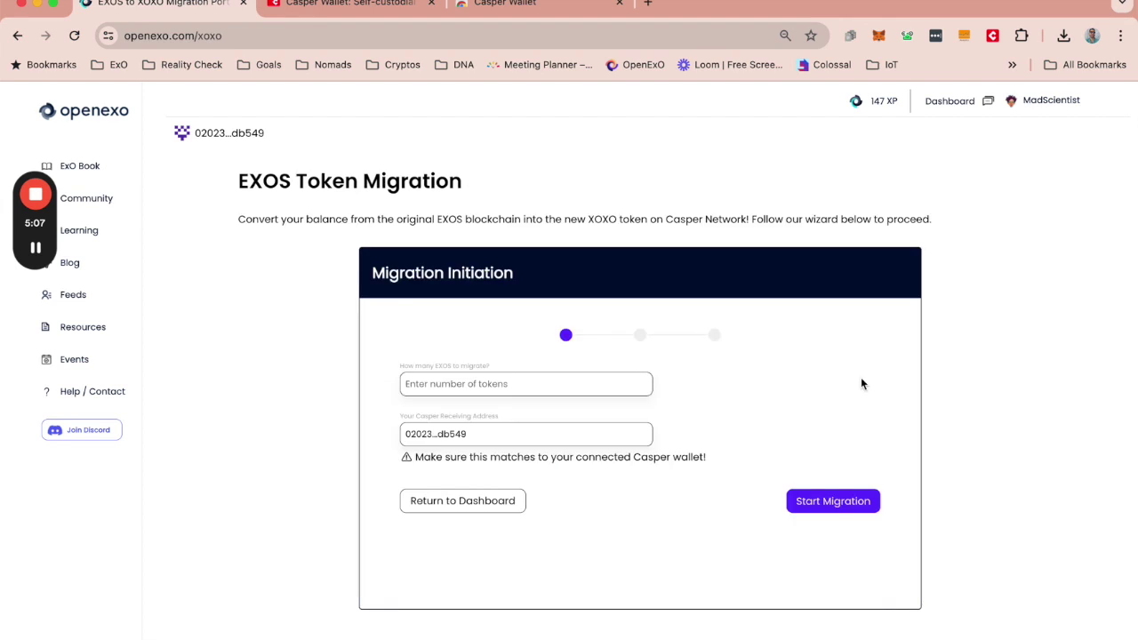
{"action": "left_click", "coordinate": [424, 385]}
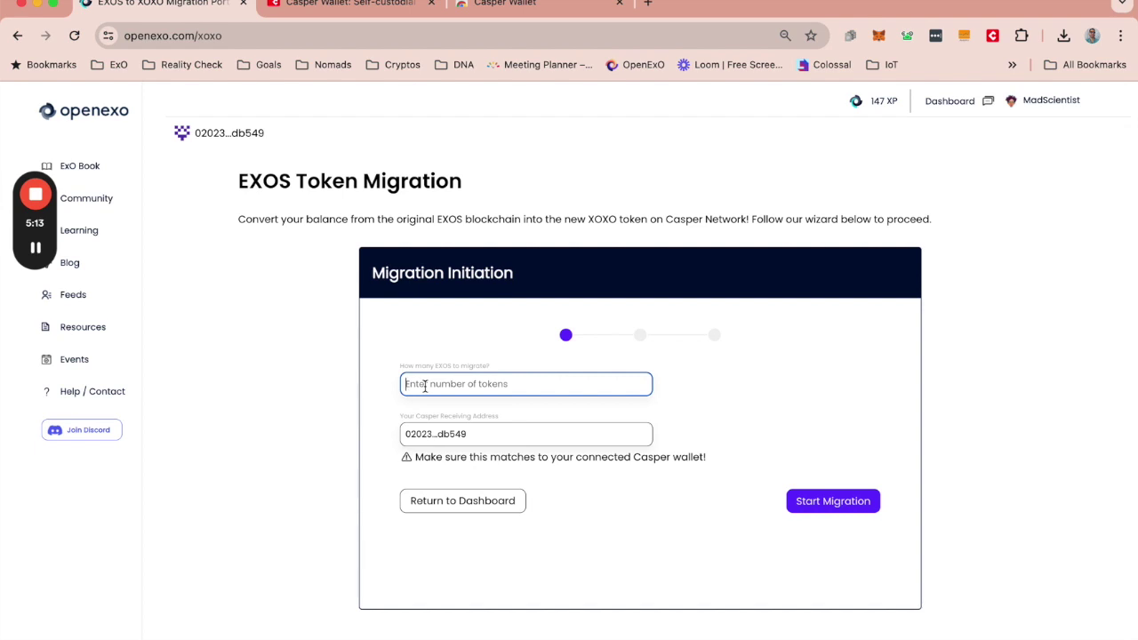
{"action": "type", "text": "10"}
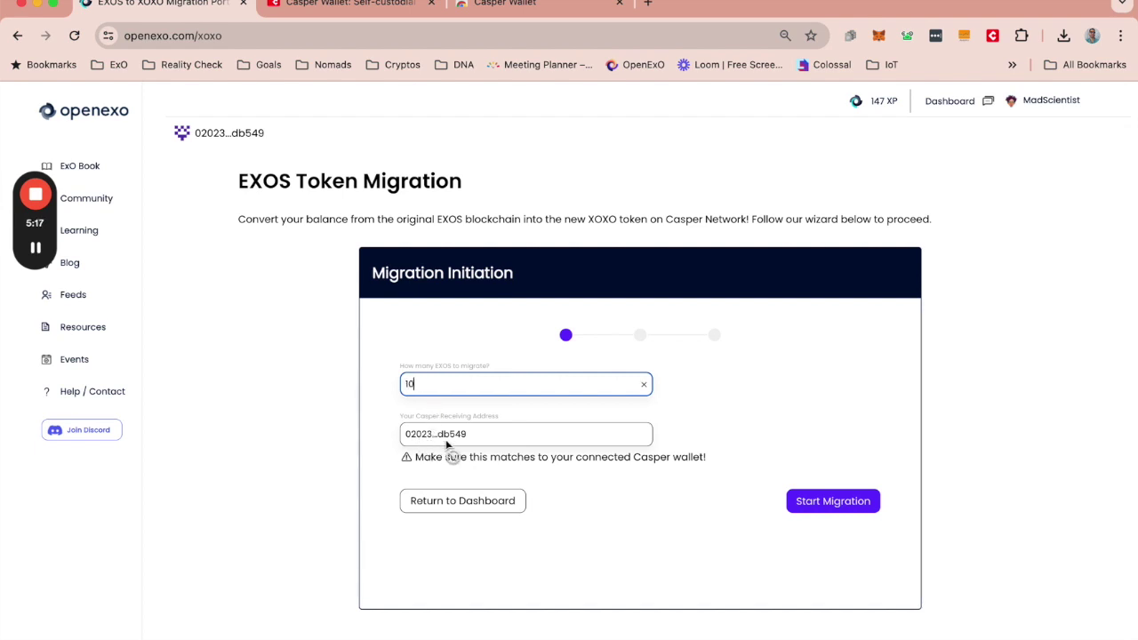
{"action": "left_click", "coordinate": [822, 503]}
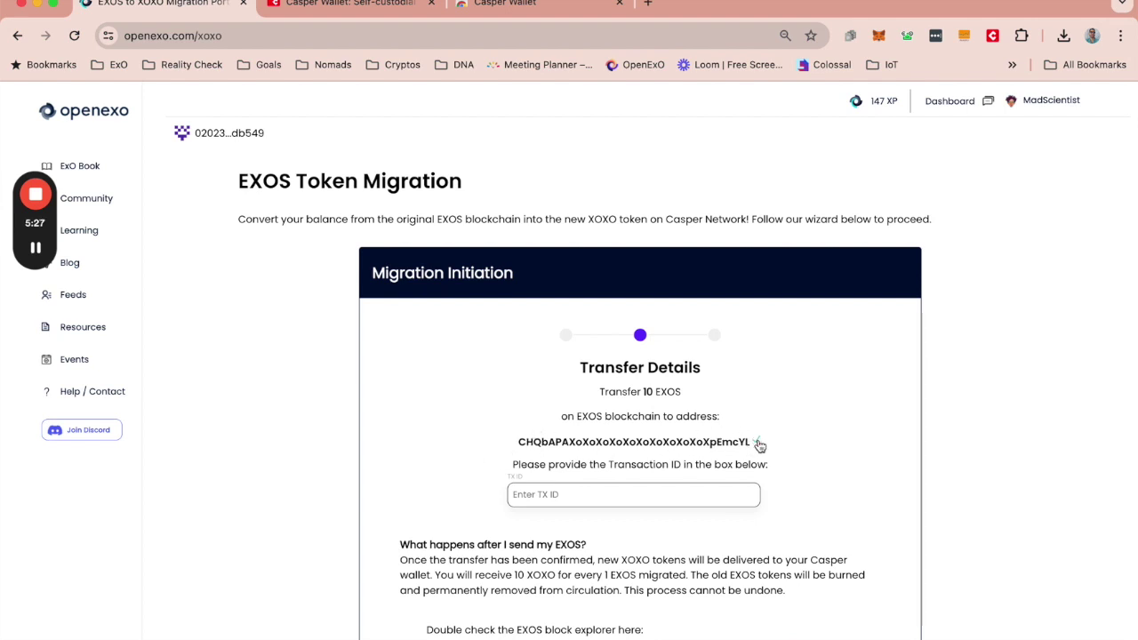
{"action": "left_click", "coordinate": [759, 445]}
Step: Launch EXOS Core, unlock the Test wallet with its password, and open Send showing 100 EXOS
{"action": "mouse_move", "coordinate": [6, 411]}
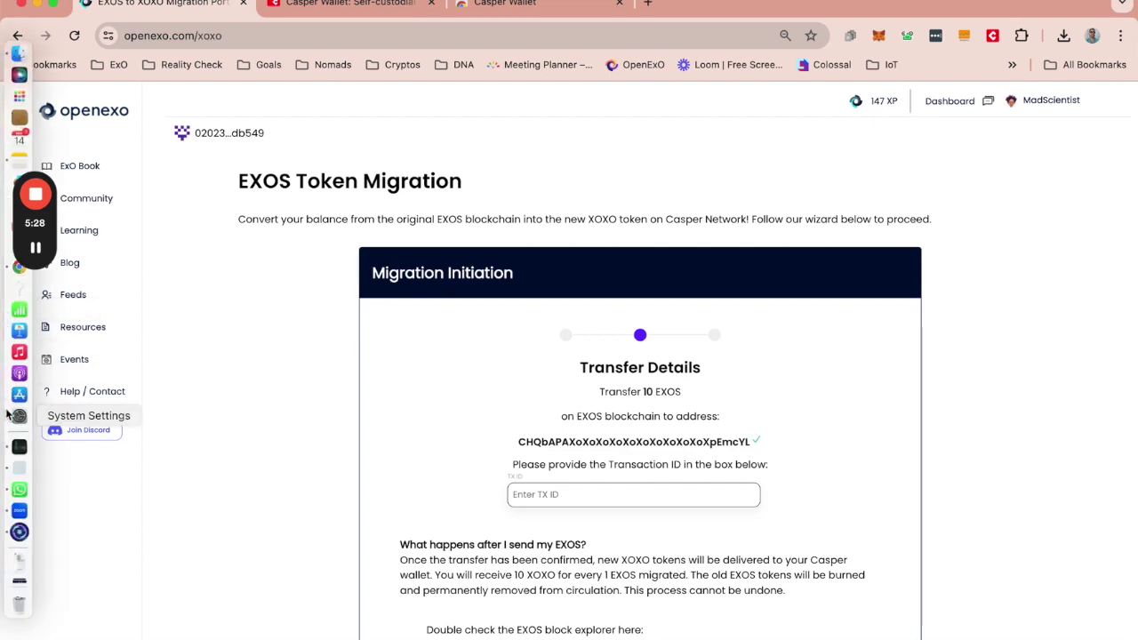
{"action": "left_click", "coordinate": [20, 533]}
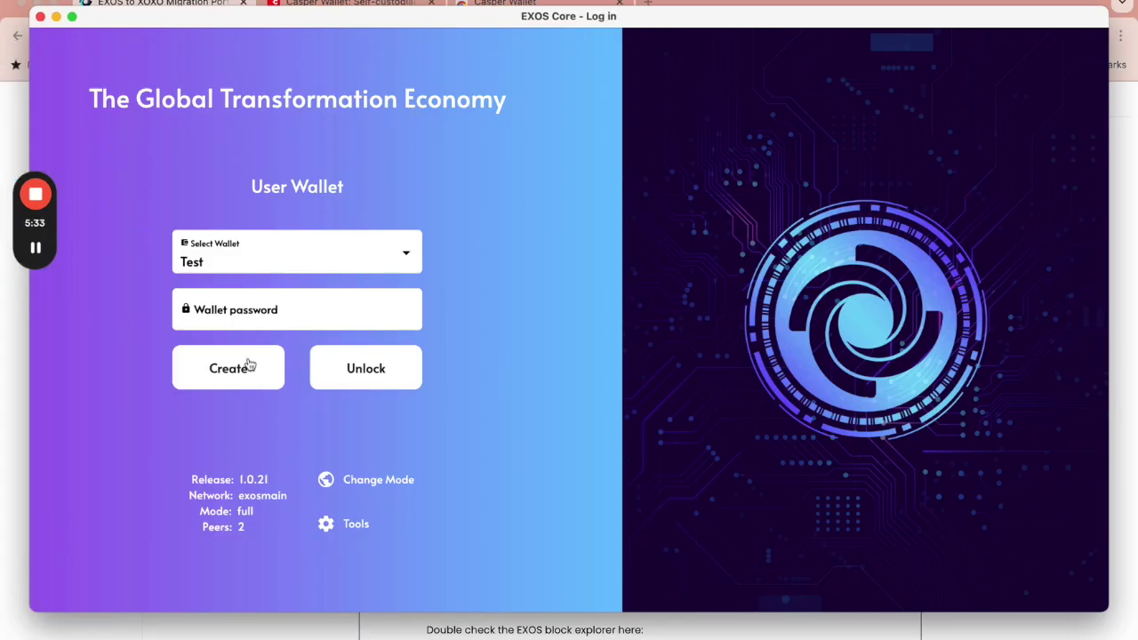
{"action": "left_click", "coordinate": [219, 315]}
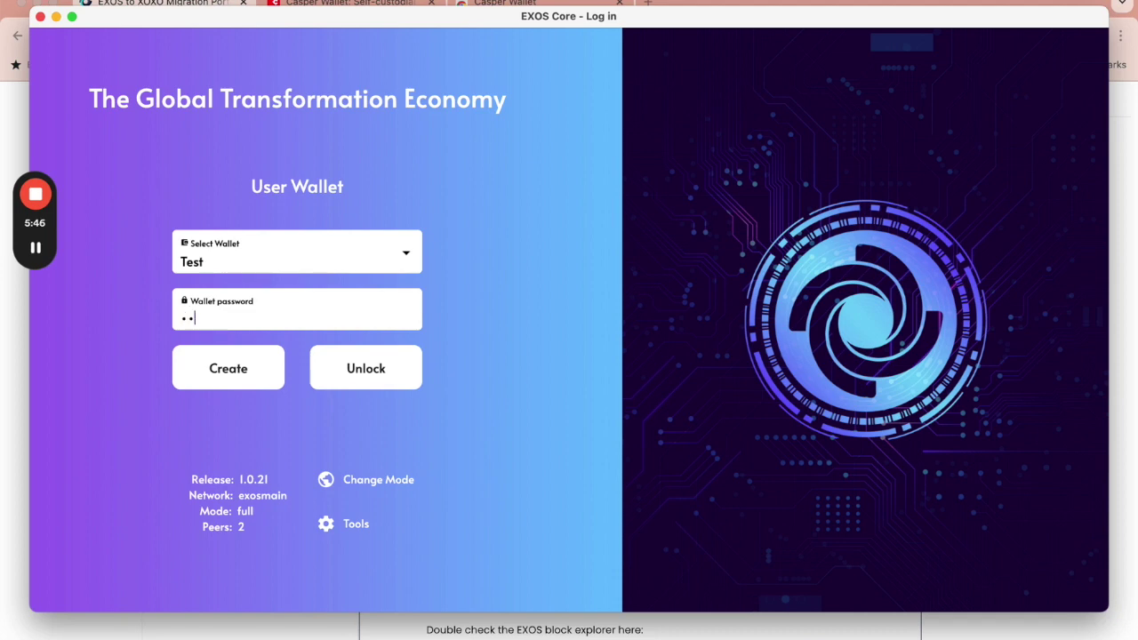
{"action": "type", "text": "••"}
{"action": "left_click", "coordinate": [363, 370]}
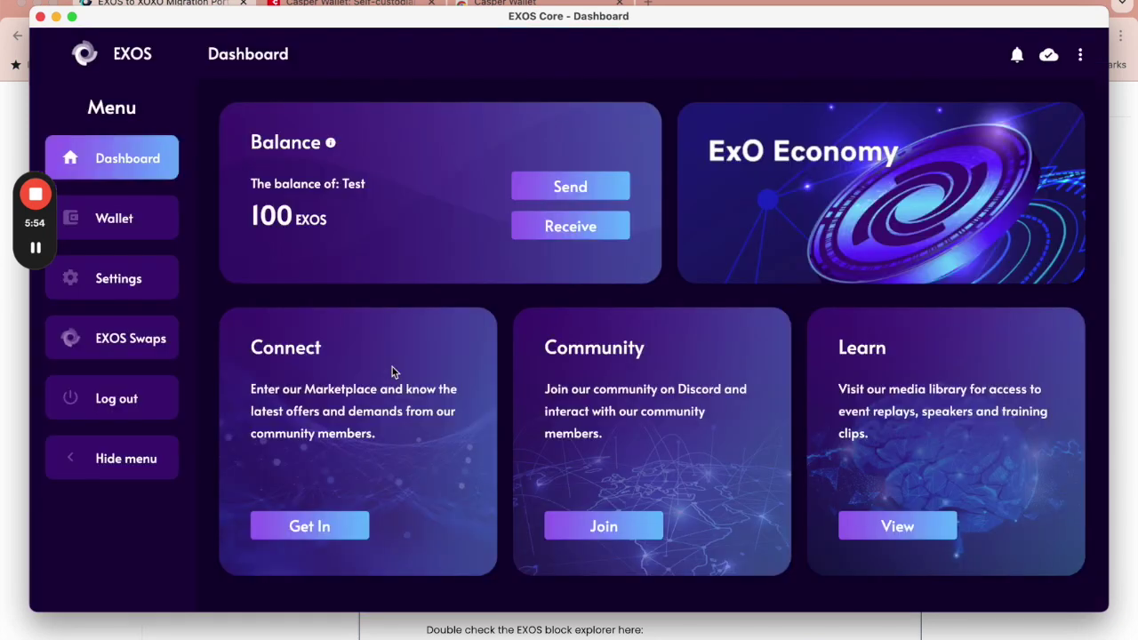
{"action": "left_click", "coordinate": [562, 189]}
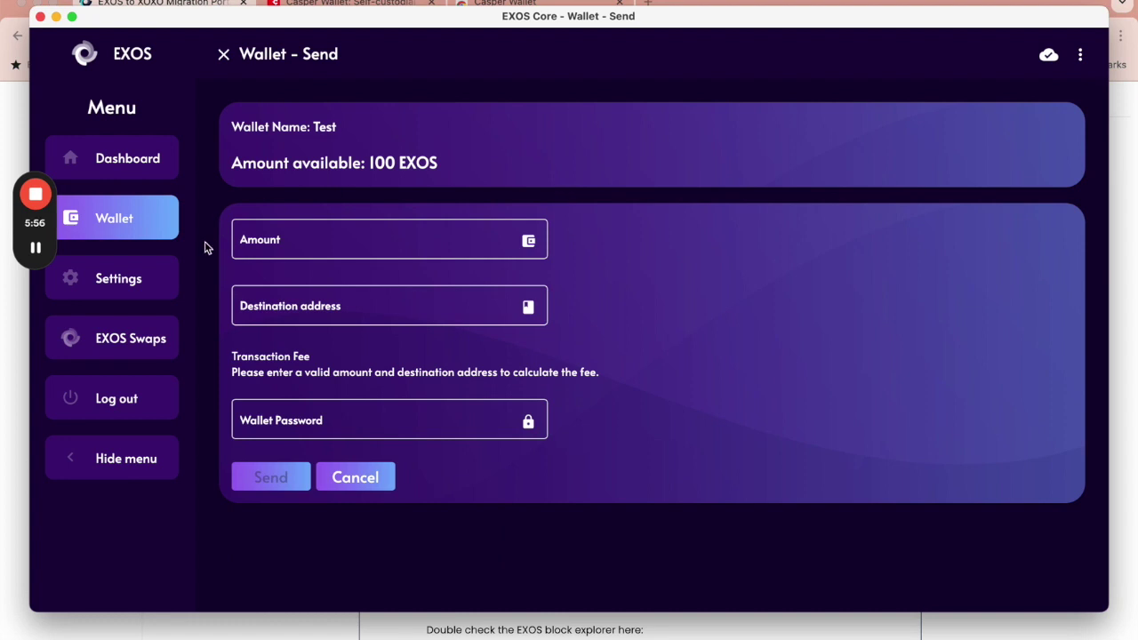
Step: Enter 10 EXOS as the amount and paste the migration address as the destination
{"action": "left_click", "coordinate": [390, 257]}
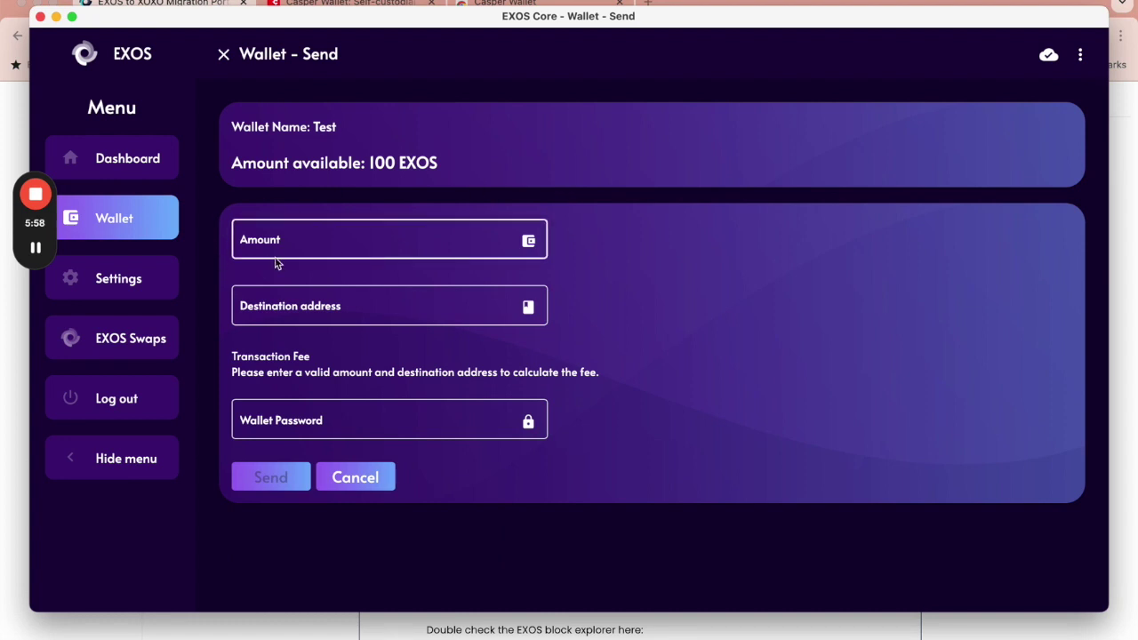
{"action": "mouse_move", "coordinate": [1052, 64]}
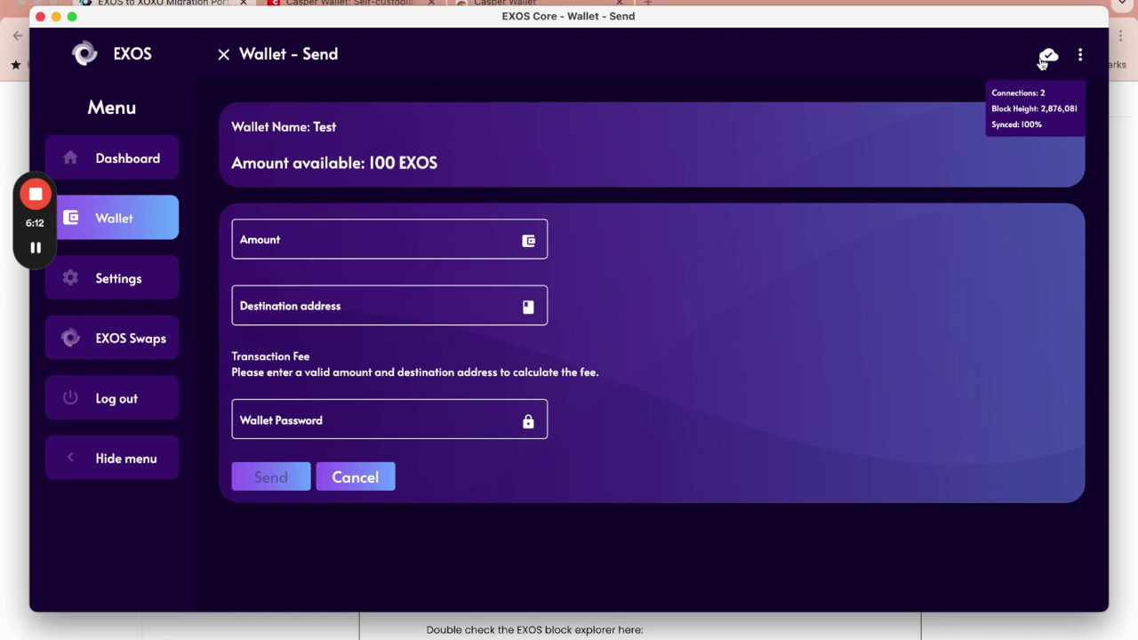
{"action": "left_click", "coordinate": [272, 241]}
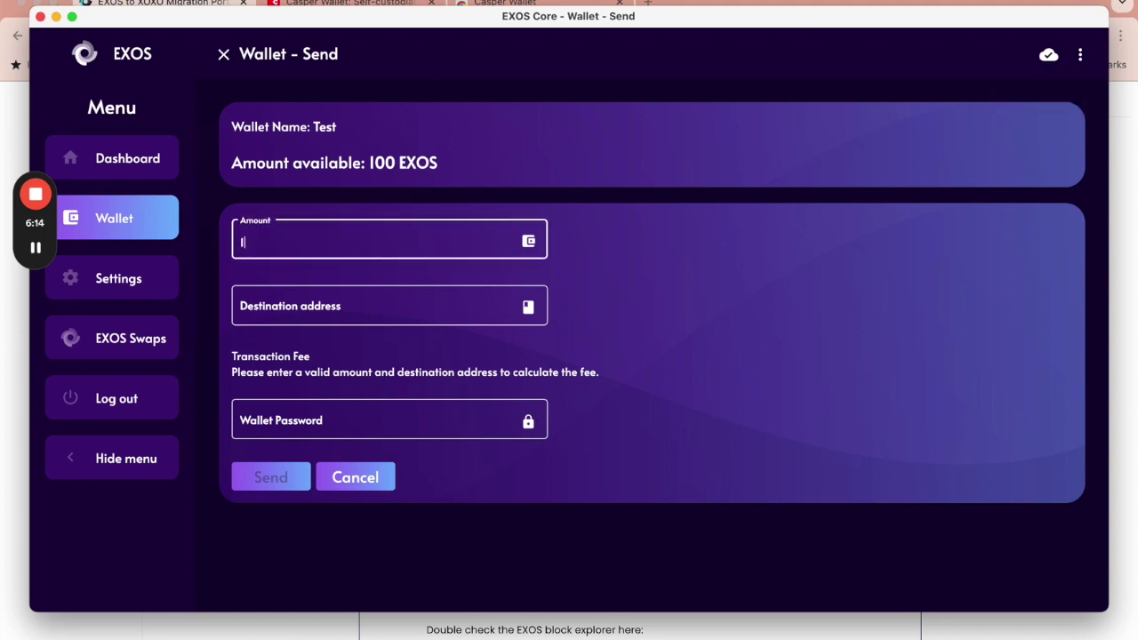
{"action": "left_click", "coordinate": [274, 308]}
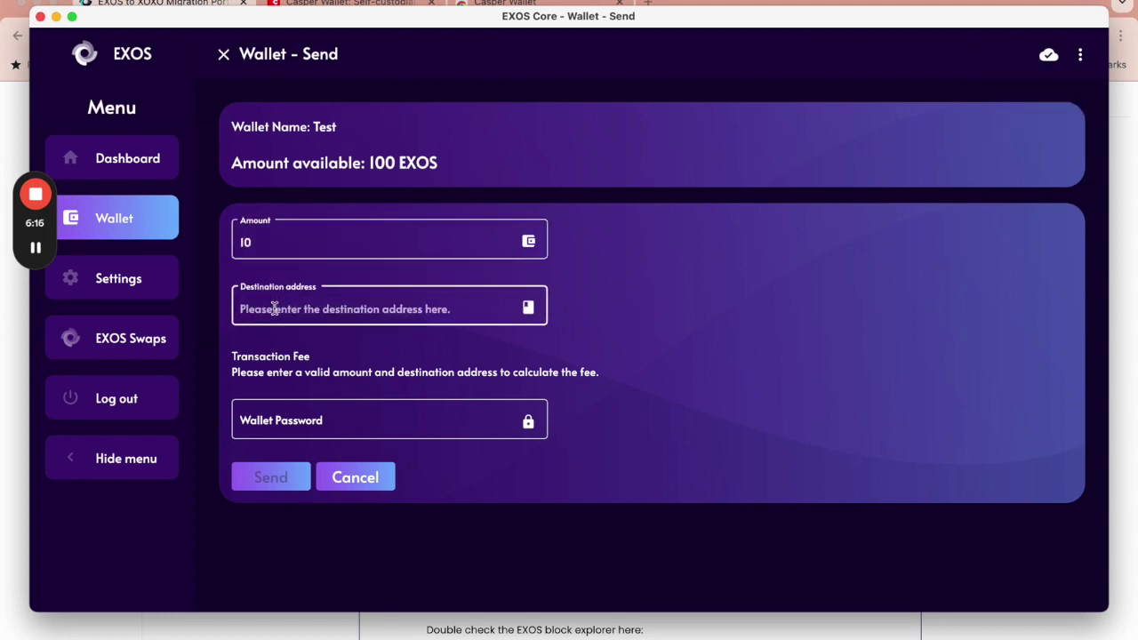
{"action": "key", "text": "super+v"}
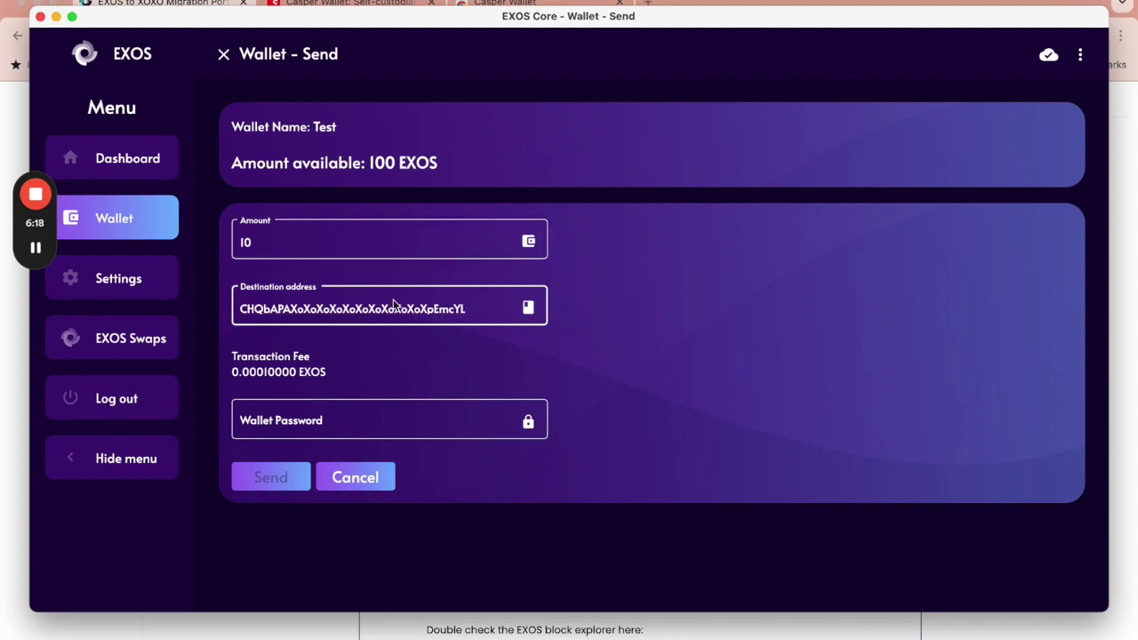
Step: Enter the wallet password, send the 10 EXOS, and copy the resulting Transaction Id
{"action": "left_click", "coordinate": [282, 421]}
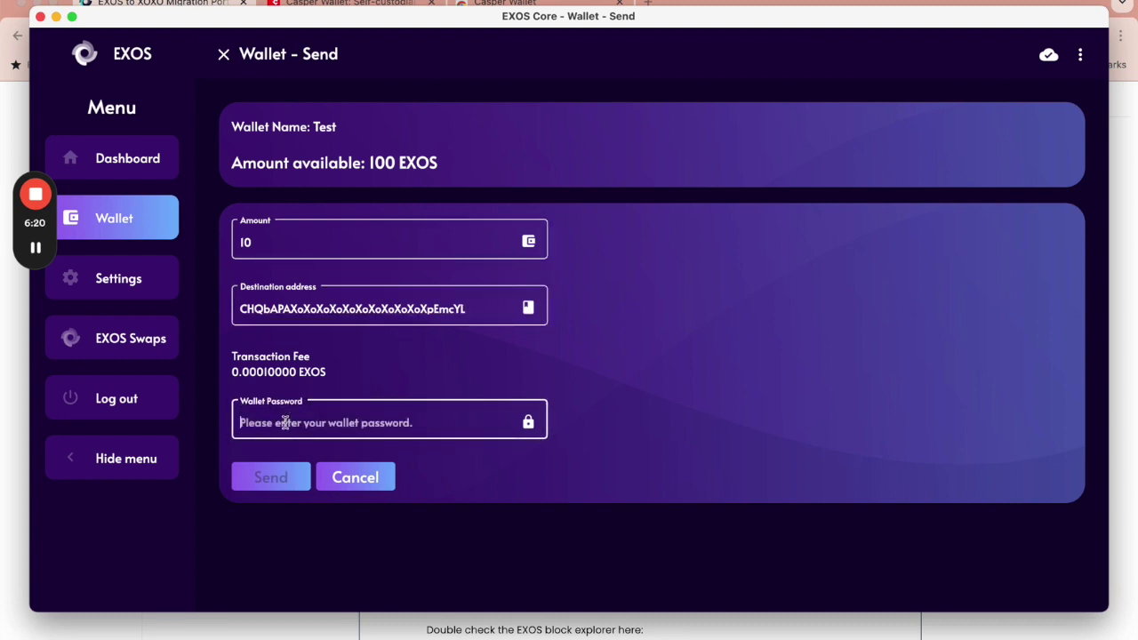
{"action": "type", "text": "a"}
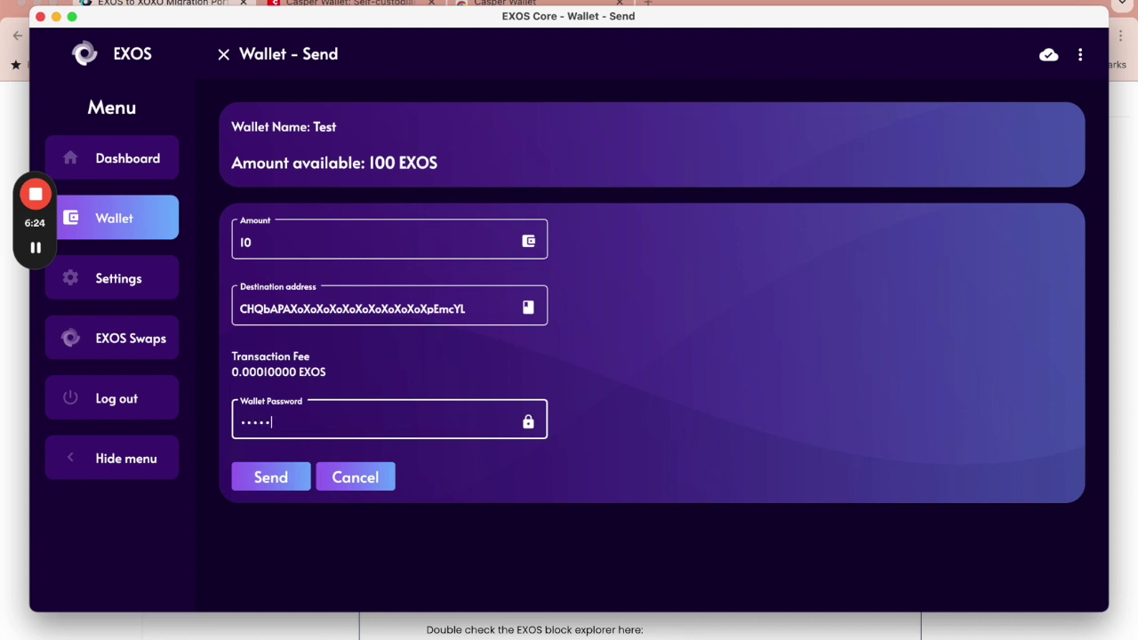
{"action": "type", "text": "•••••••••"}
{"action": "left_click", "coordinate": [270, 485]}
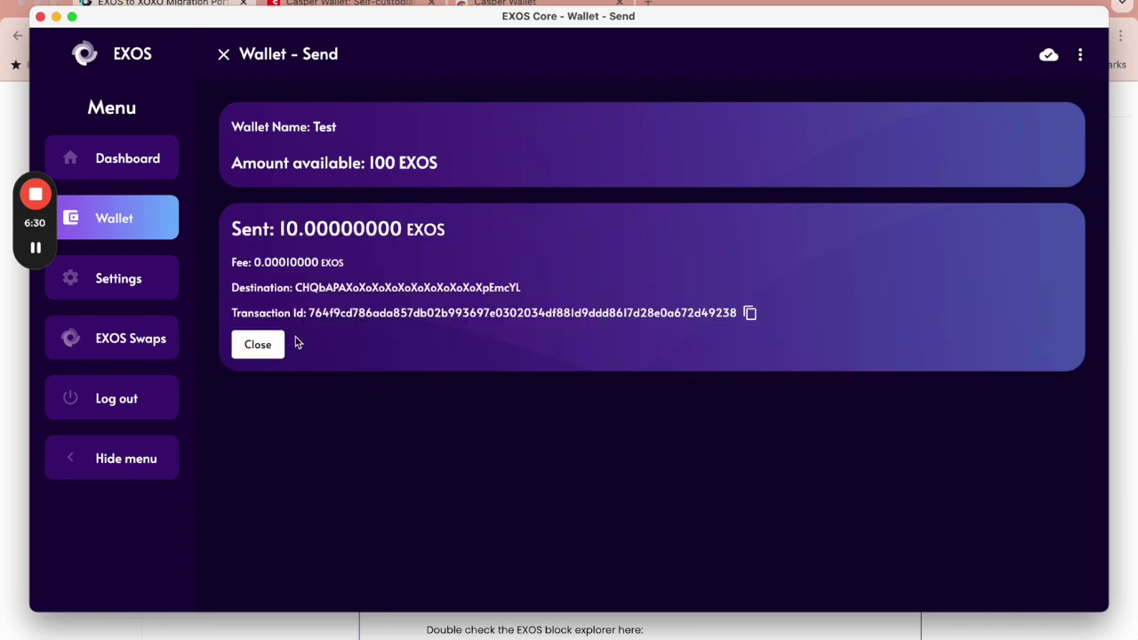
{"action": "left_click", "coordinate": [750, 314]}
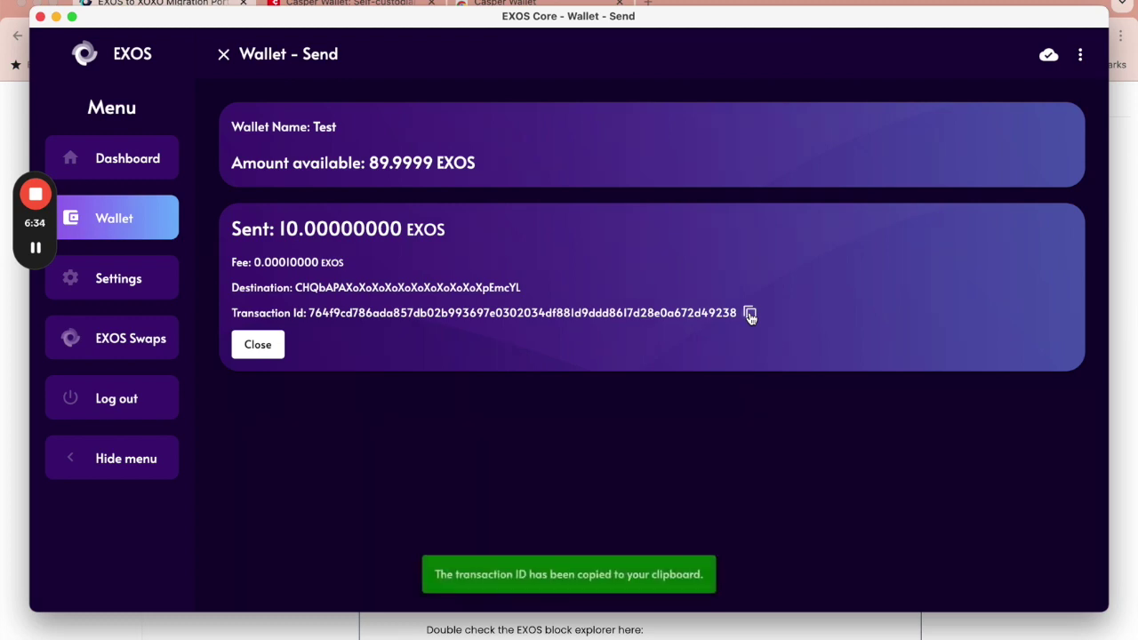
Step: Paste the transaction ID into the TX ID box and confirm the 10 EXOS transfer
{"action": "key", "text": "super+Tab"}
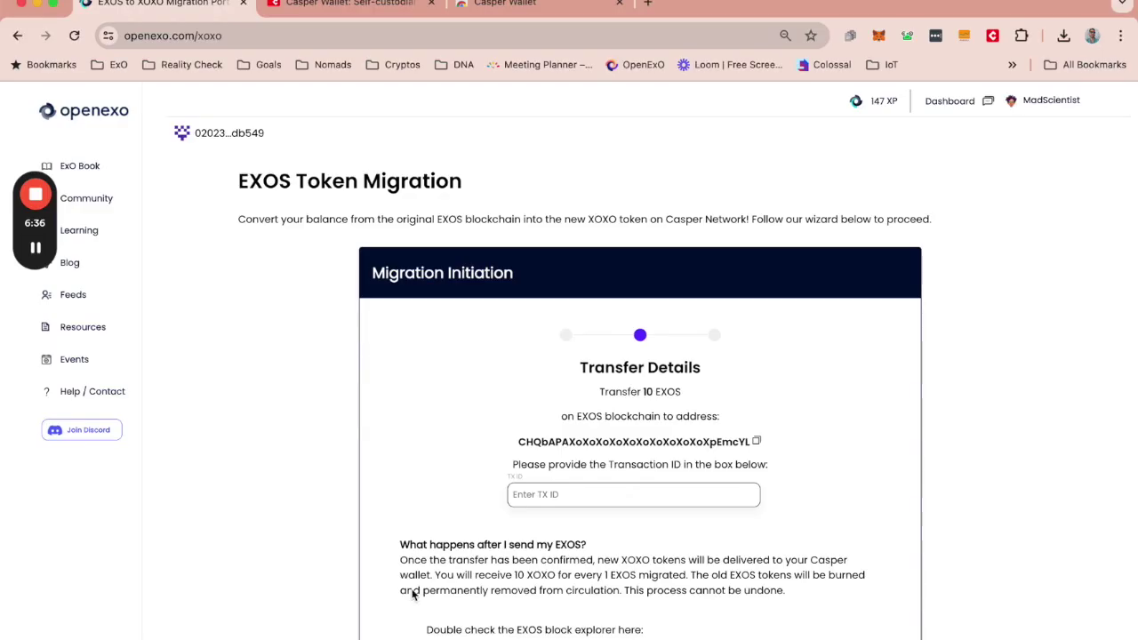
{"action": "left_click", "coordinate": [538, 496]}
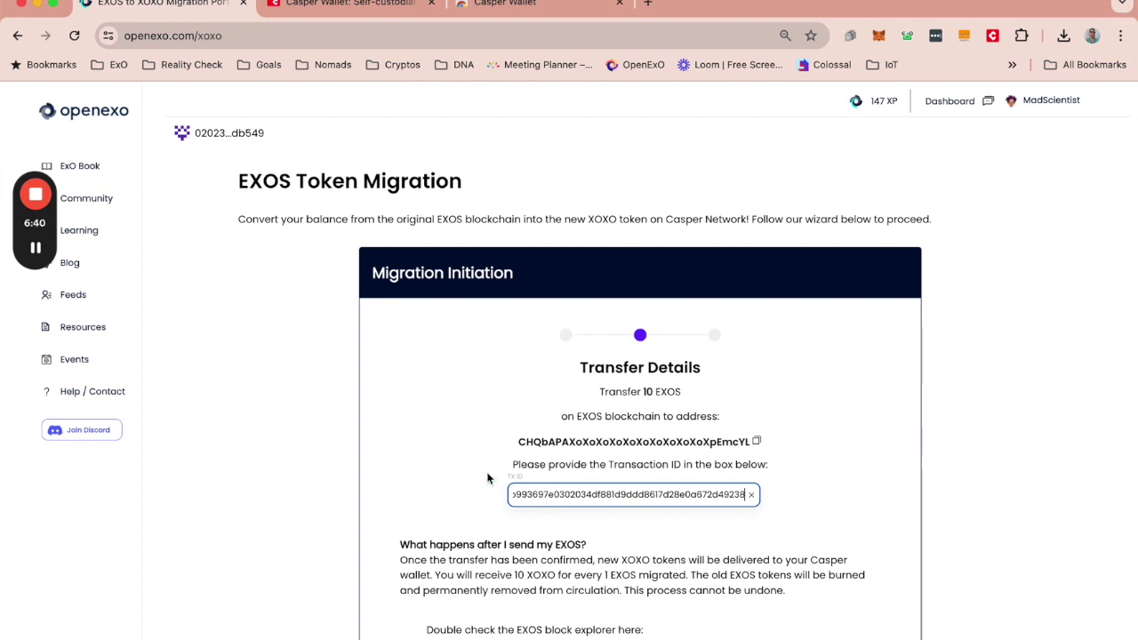
{"action": "scroll", "coordinate": [489, 477], "scroll_direction": "down", "scroll_amount": 5}
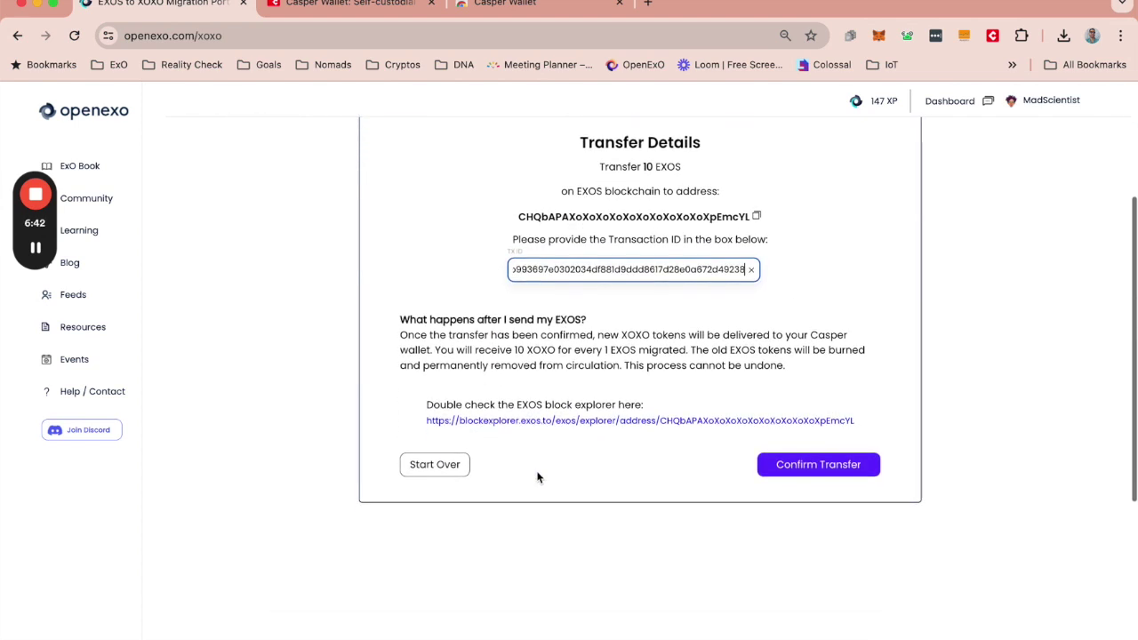
{"action": "left_click", "coordinate": [826, 475]}
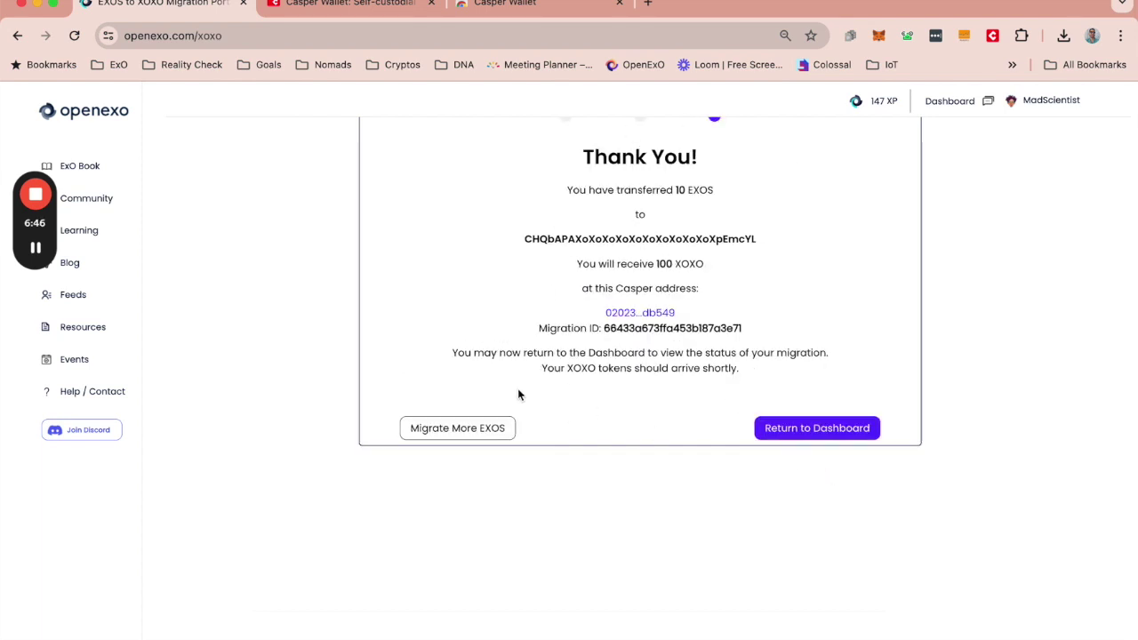
{"action": "scroll", "coordinate": [672, 314], "scroll_direction": "up", "scroll_amount": 1}
{"action": "scroll", "coordinate": [671, 314], "scroll_direction": "up", "scroll_amount": 2}
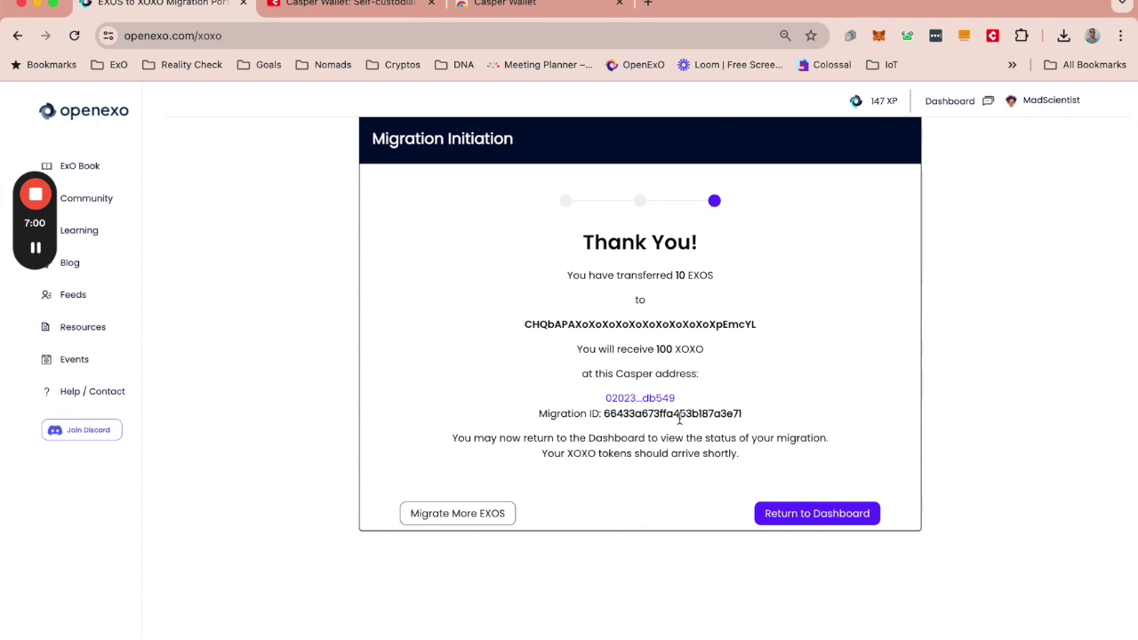
Step: Close the EXOS Core Sent panel to show 89.9999 EXOS unconfirmed, then return to the migration page
{"action": "mouse_move", "coordinate": [3, 434]}
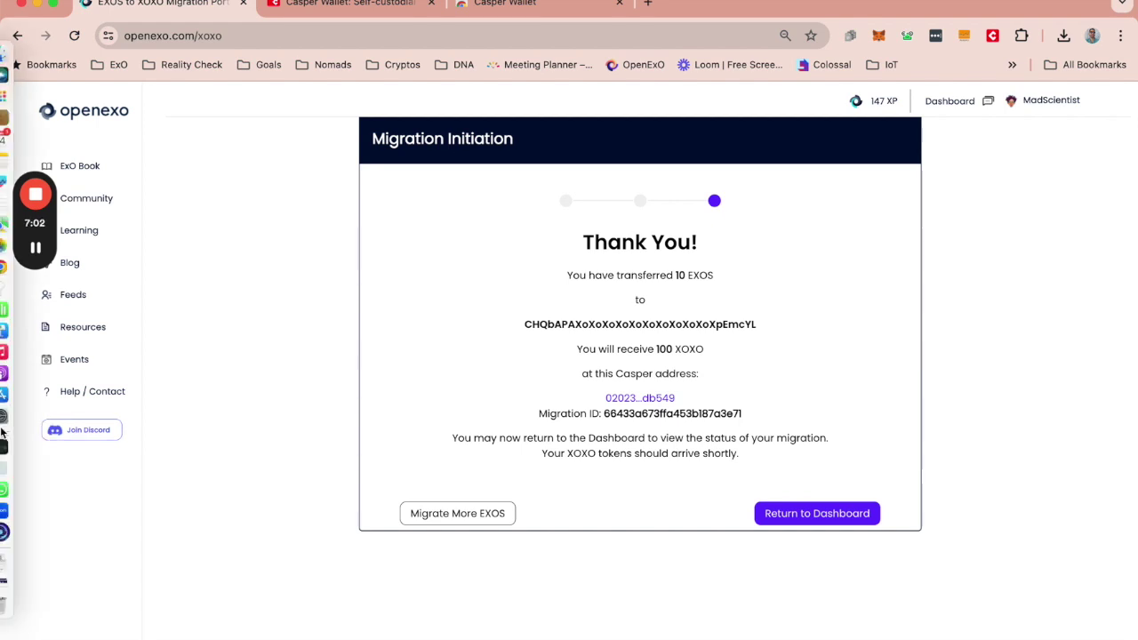
{"action": "left_click", "coordinate": [20, 531]}
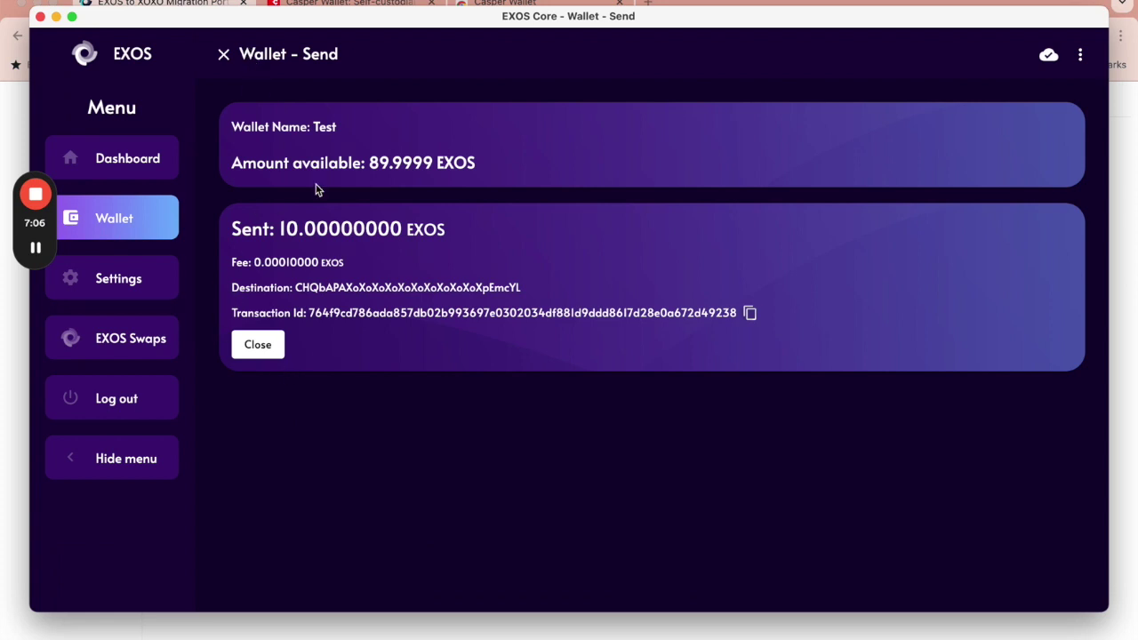
{"action": "left_click", "coordinate": [258, 344]}
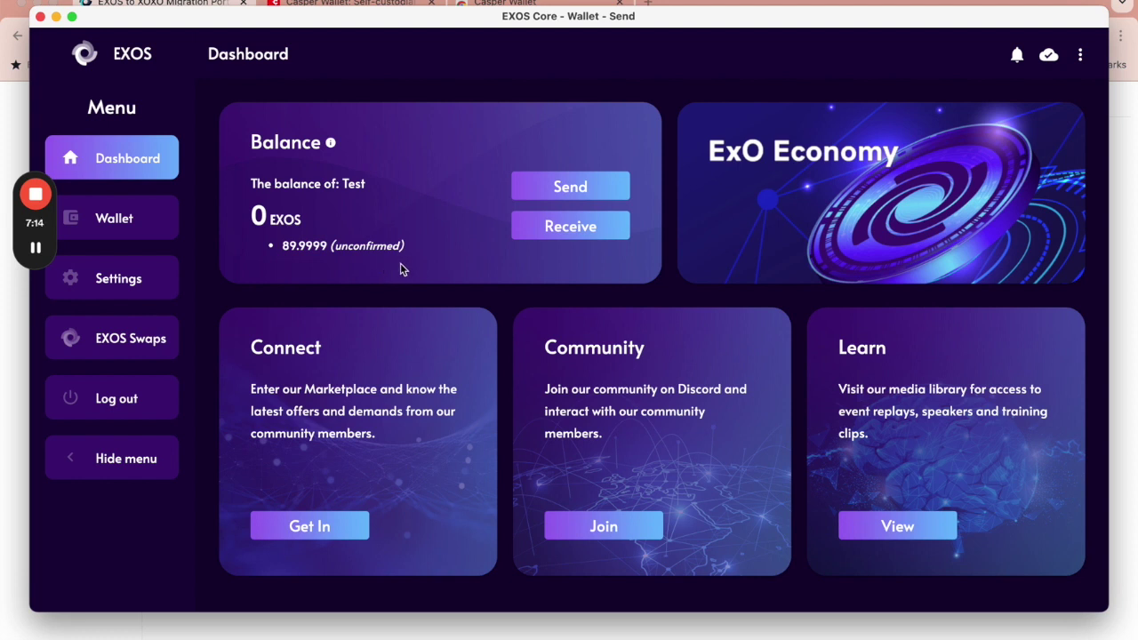
{"action": "left_click", "coordinate": [18, 347]}
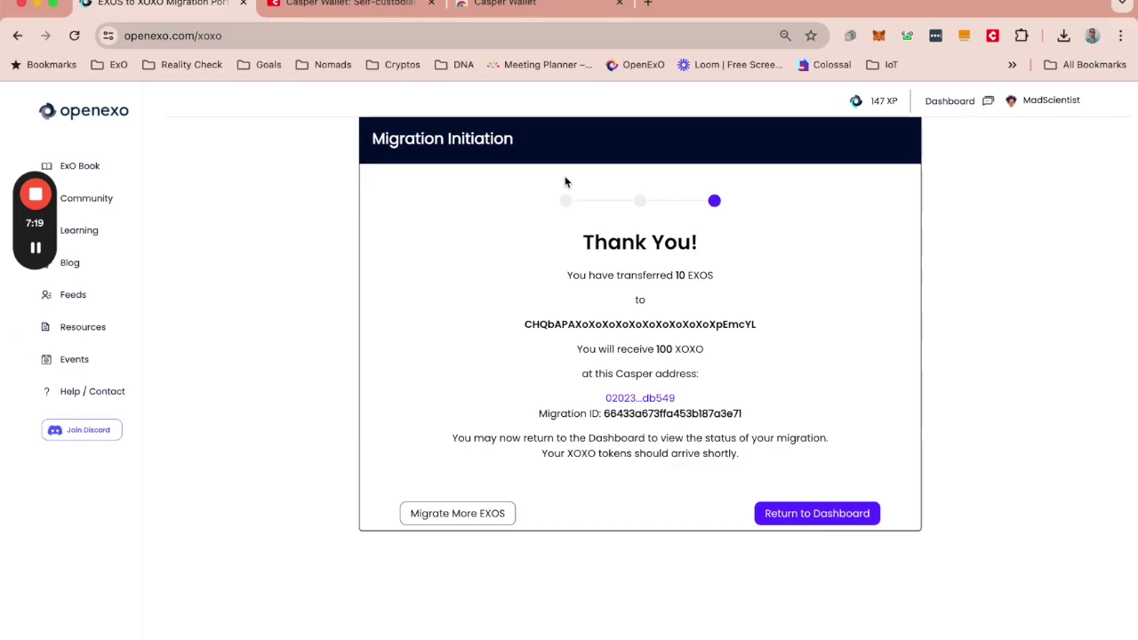
Step: Return from the Thank You page to the dashboard listing 100 XOXO, 3 CSPR and the successful migration
{"action": "left_click", "coordinate": [810, 521]}
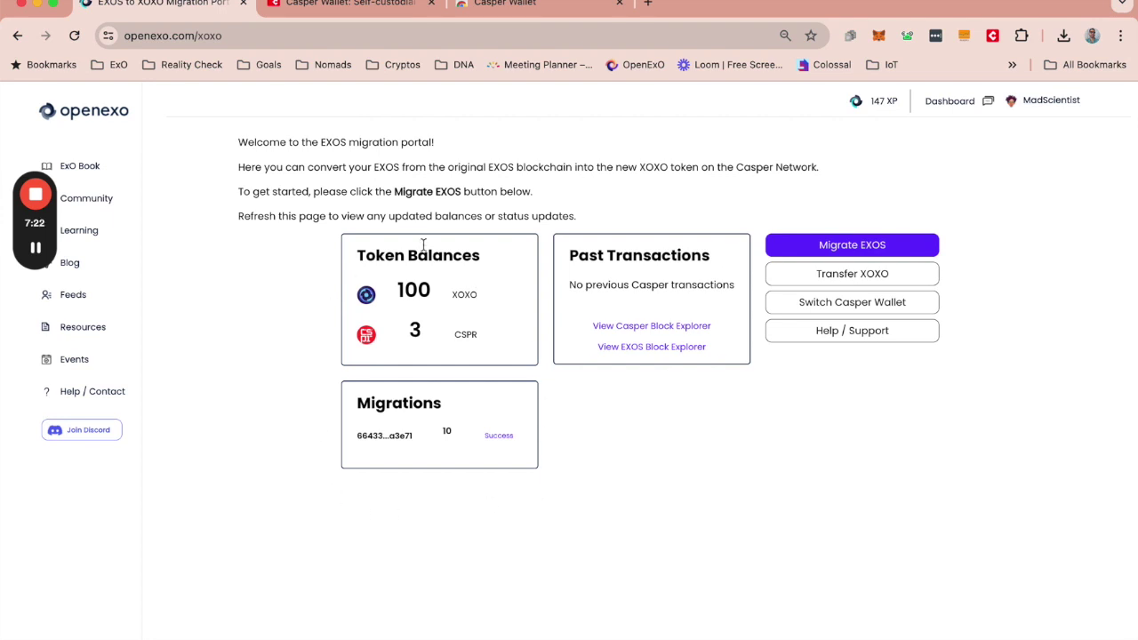